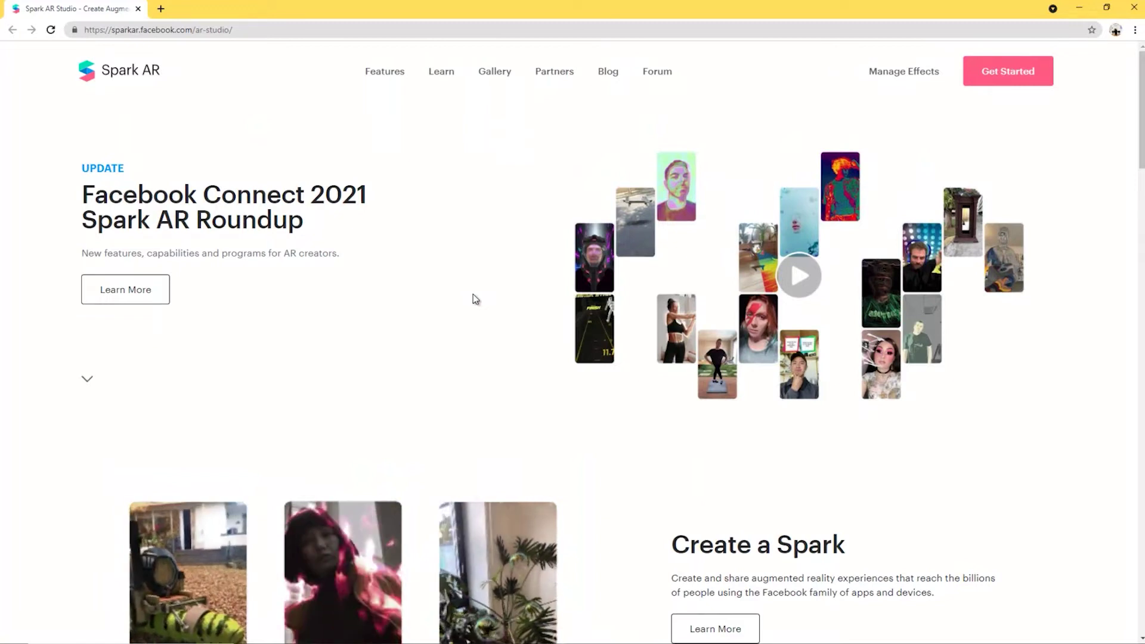
Step: Launch Spark AR Studio v125 by searching 'SPAR' in Windows search
scroll(473, 295, down, 6)
scroll(474, 295, down, 3)
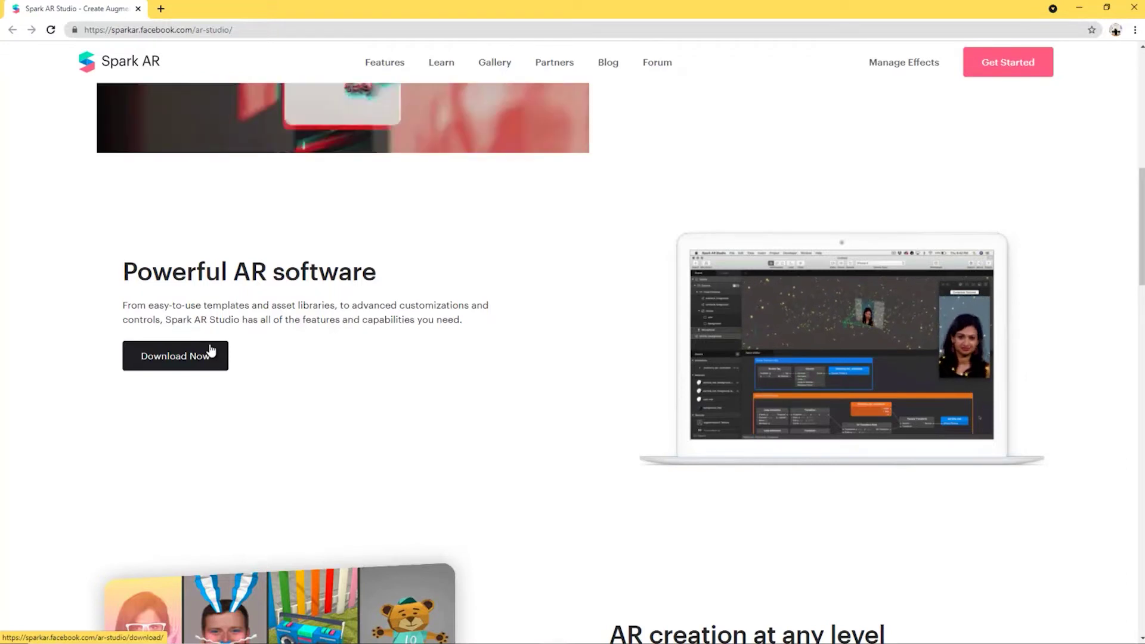
click(95, 632)
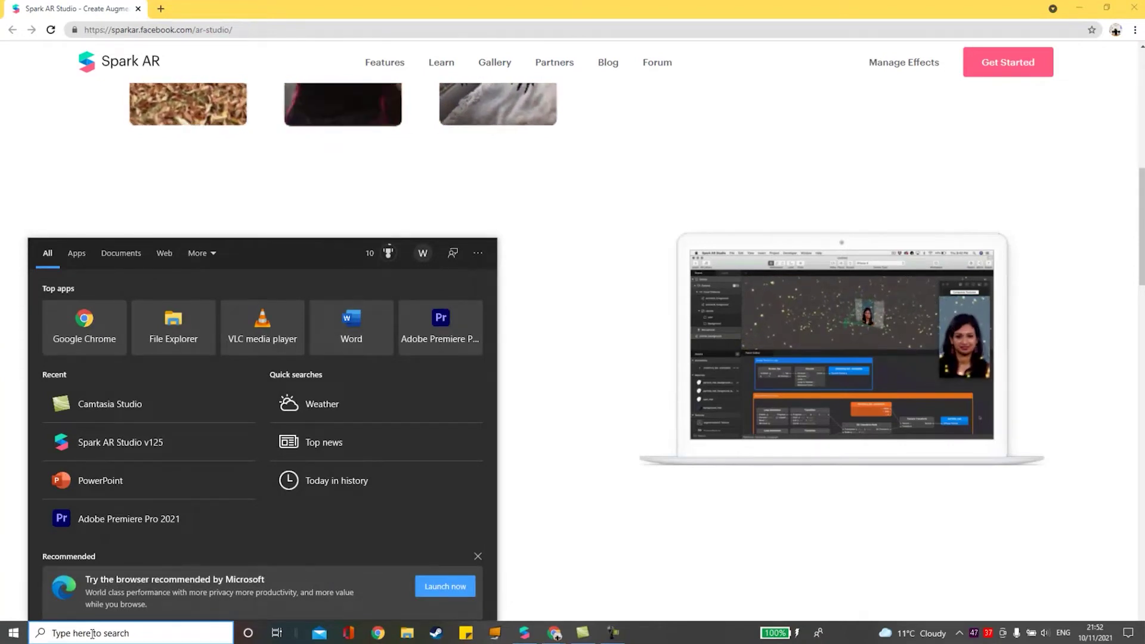
text(SPAR)
key(Return)
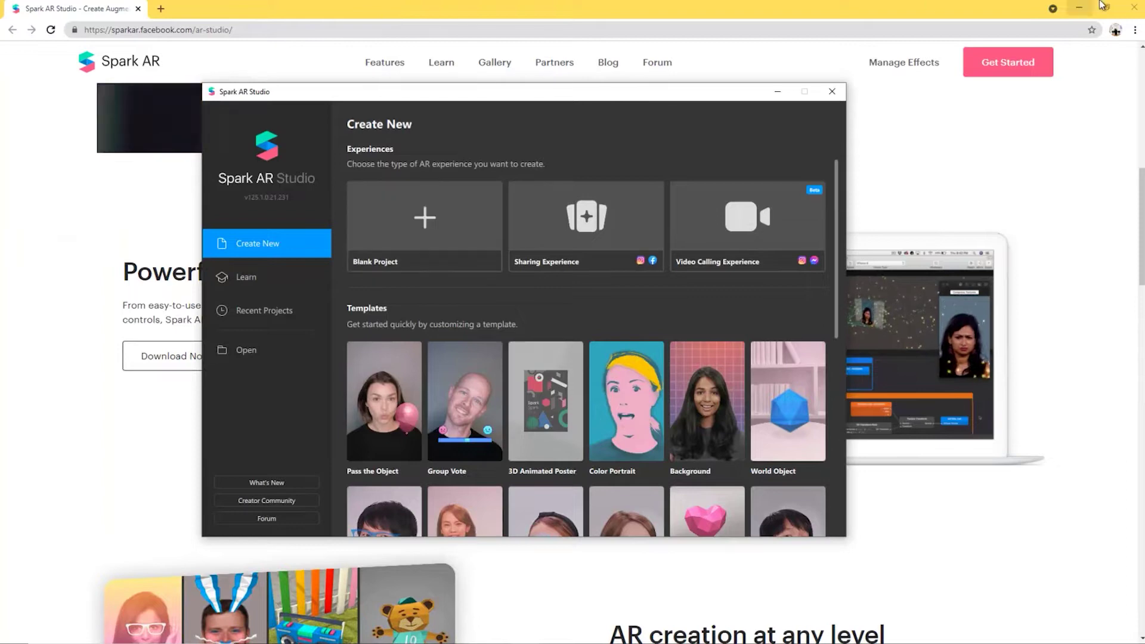
Step: Close Chrome, nudge the Create New window upward, and browse the Templates list
click(1133, 7)
drag(572, 97, 579, 73)
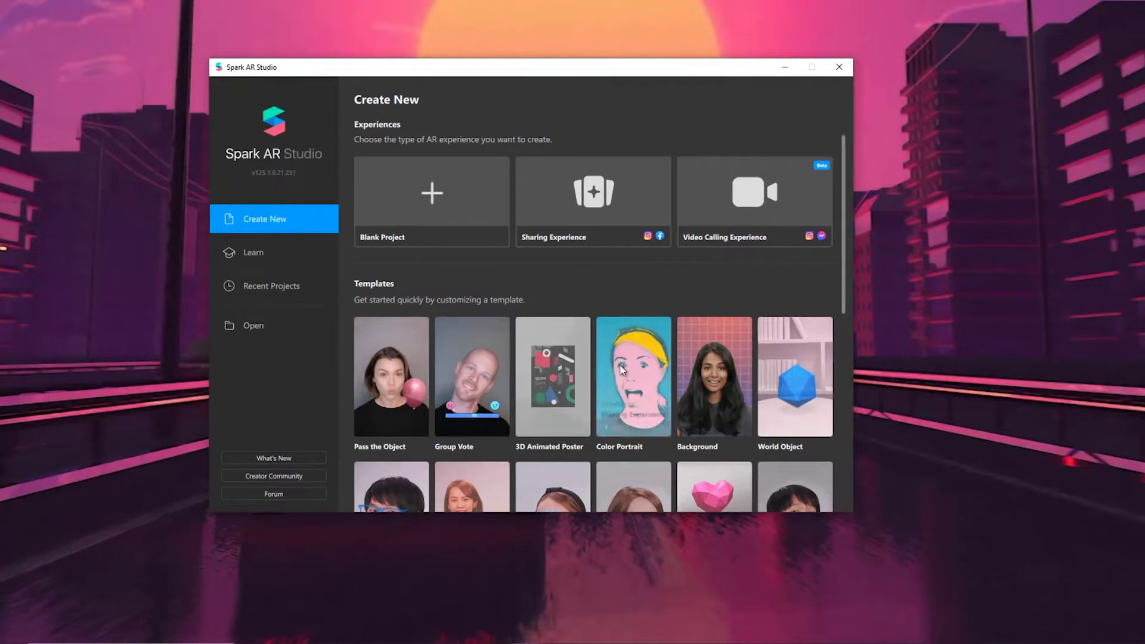
scroll(590, 358, down, 5)
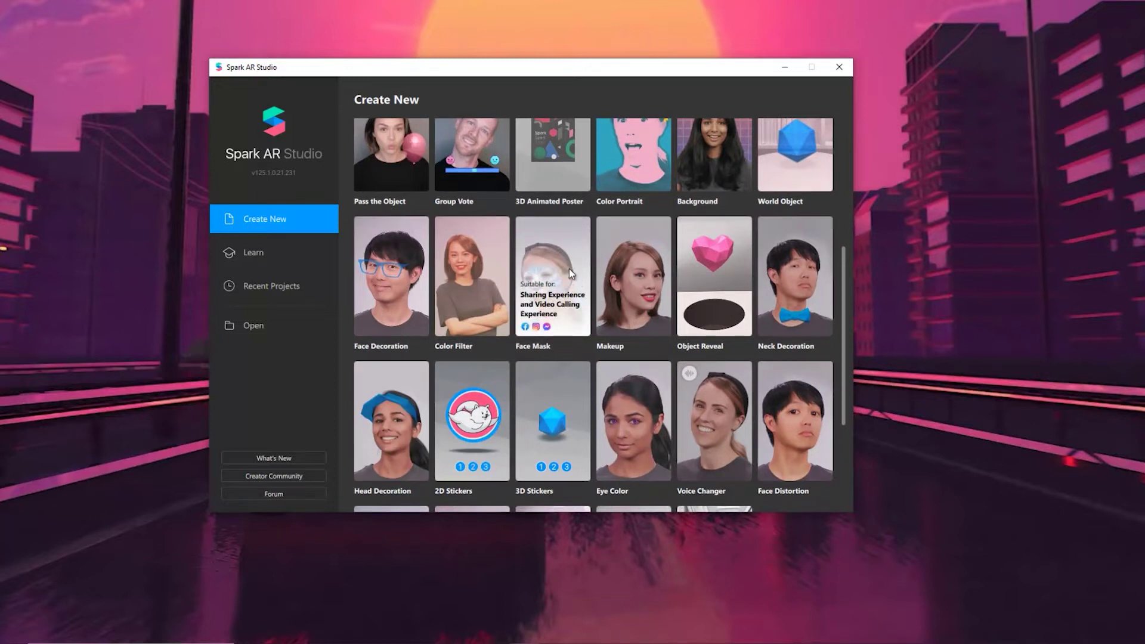
scroll(569, 275, up, 5)
scroll(570, 300, up, 1)
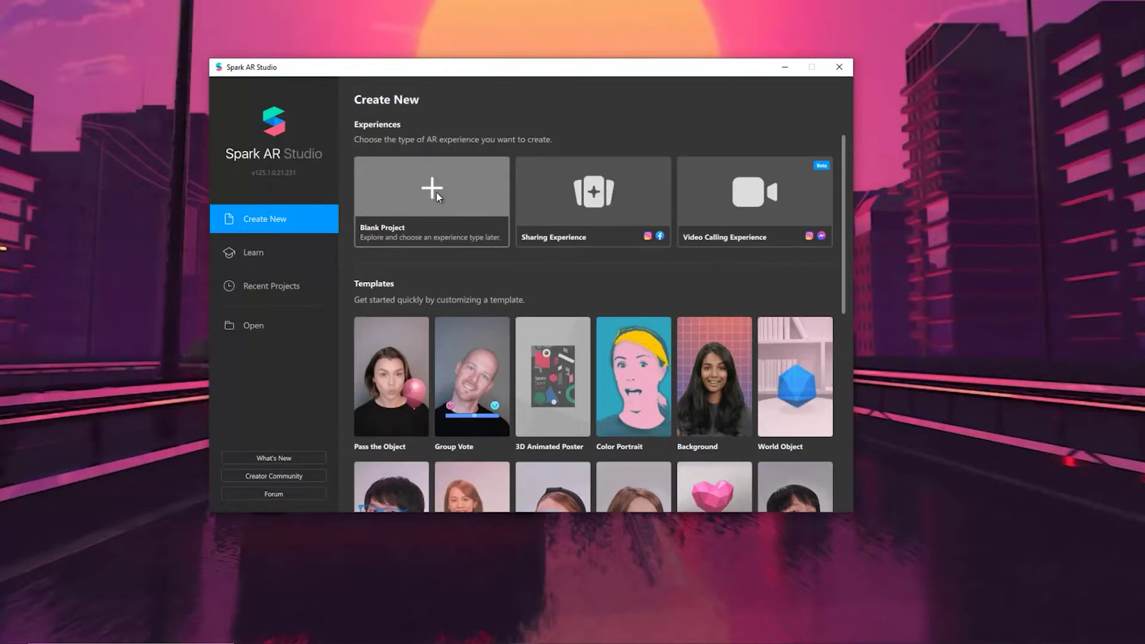
Step: Start a Blank Project, choose Maybe Later on Creator Tips, and maximize the window
click(432, 209)
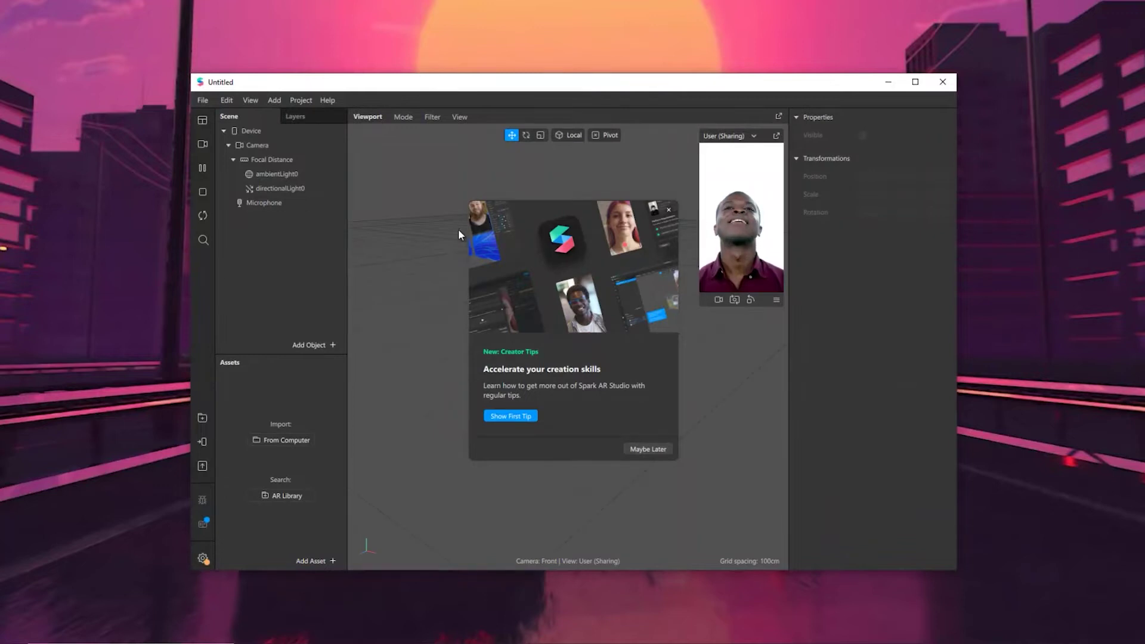
click(645, 446)
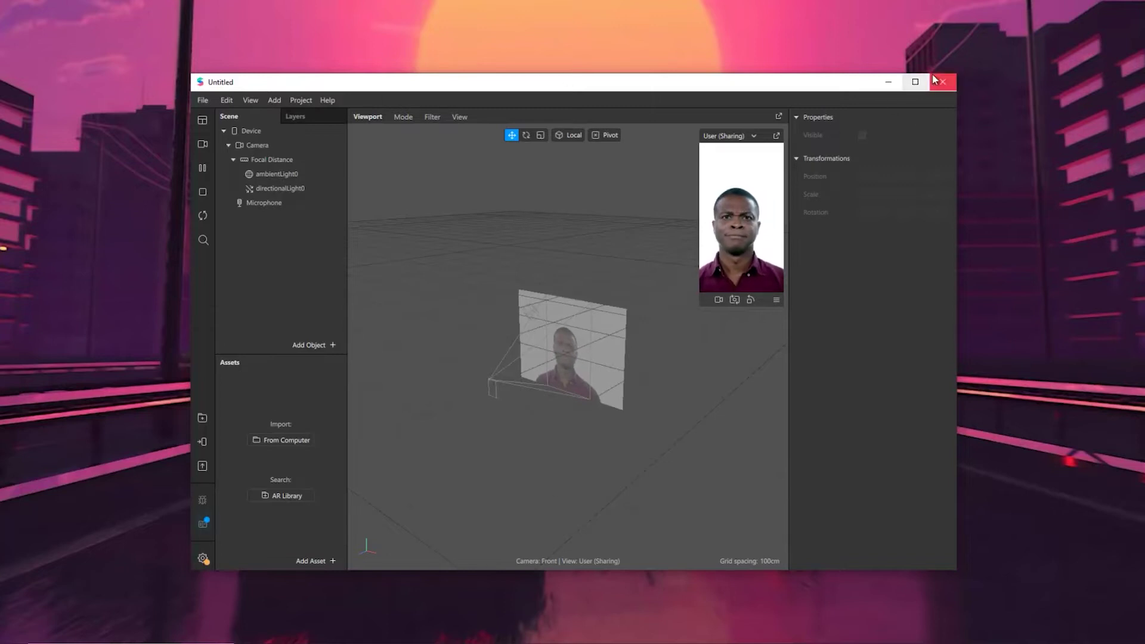
click(916, 82)
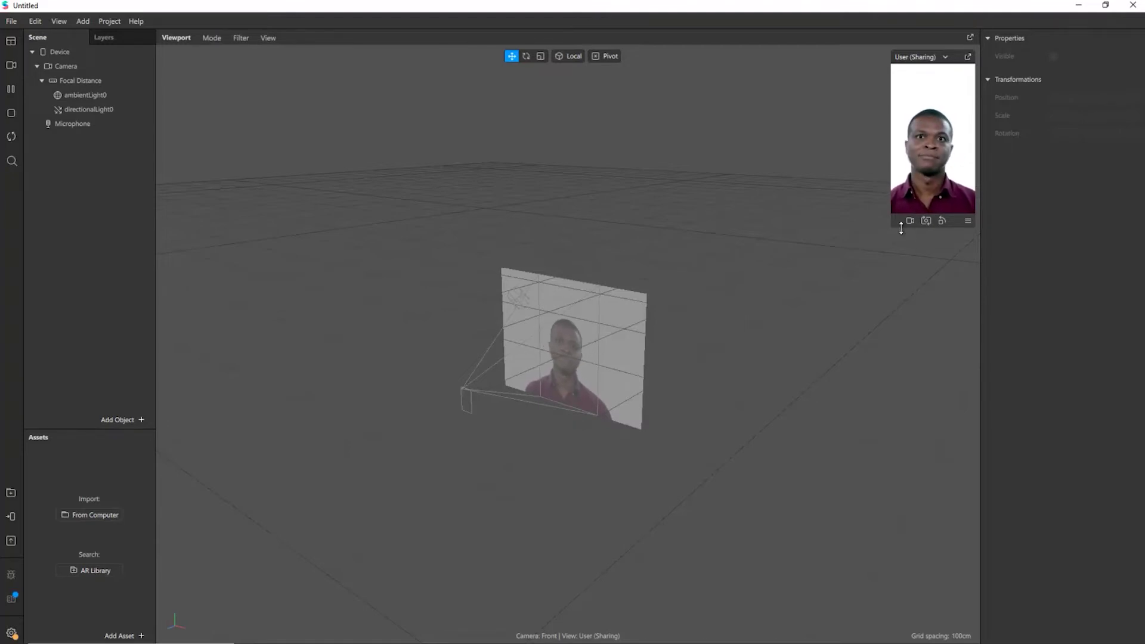
Step: Enlarge the simulator preview and try the red-haired and dark-haired women feeds
drag(898, 227, 882, 320)
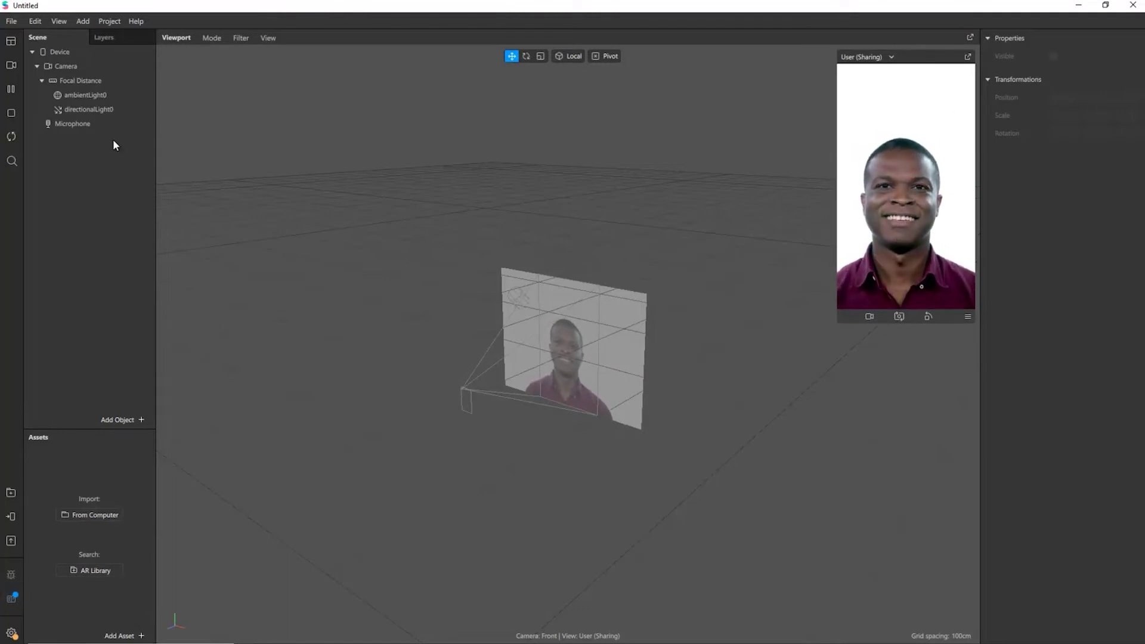
click(13, 68)
click(76, 134)
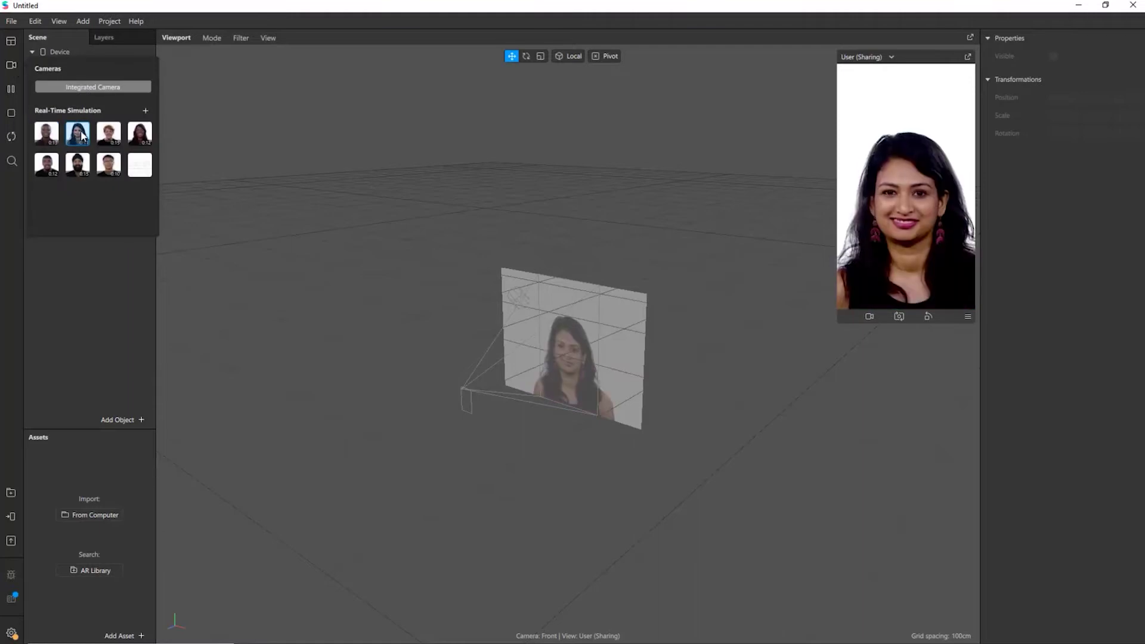
click(112, 135)
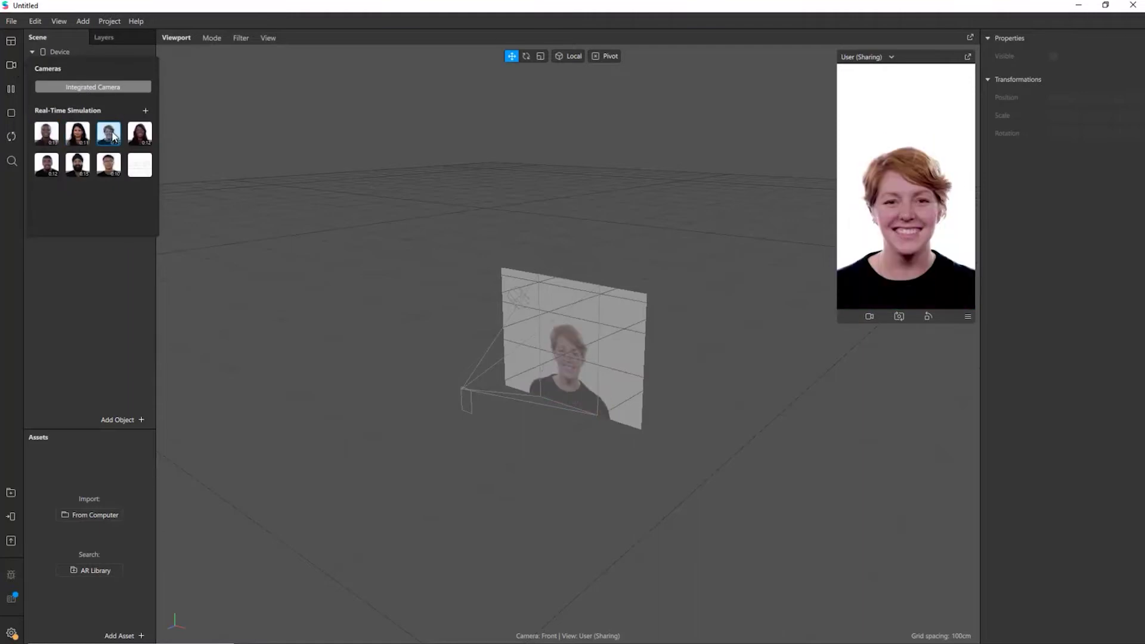
click(78, 134)
Step: Cycle through more simulated face videos, ending on the long-haired woman
click(47, 136)
click(78, 134)
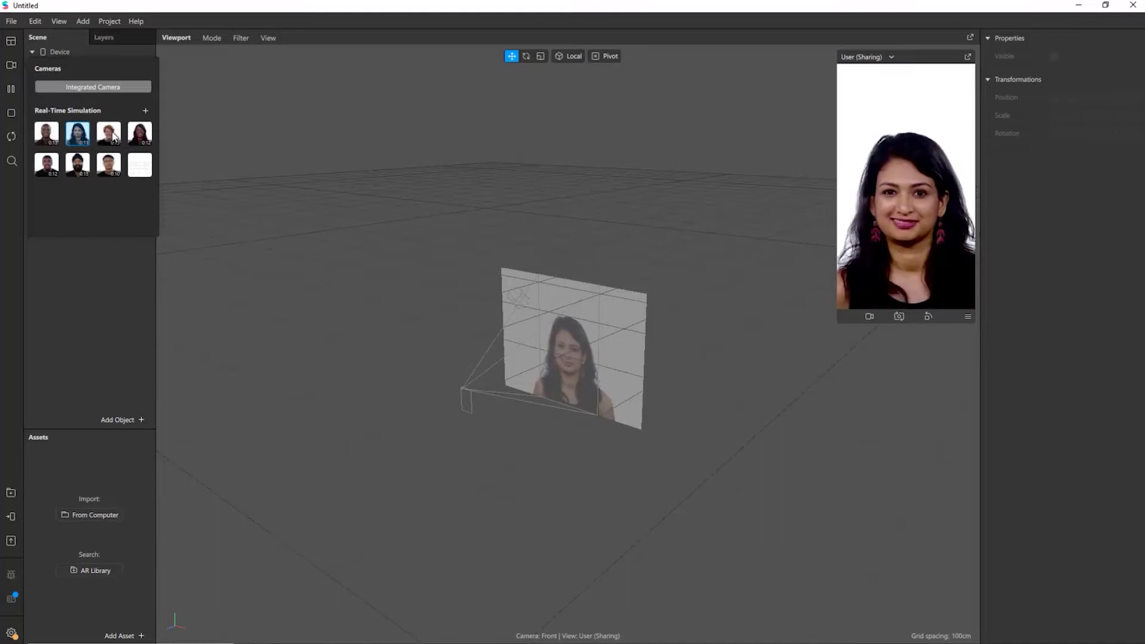
click(108, 133)
click(141, 136)
click(109, 165)
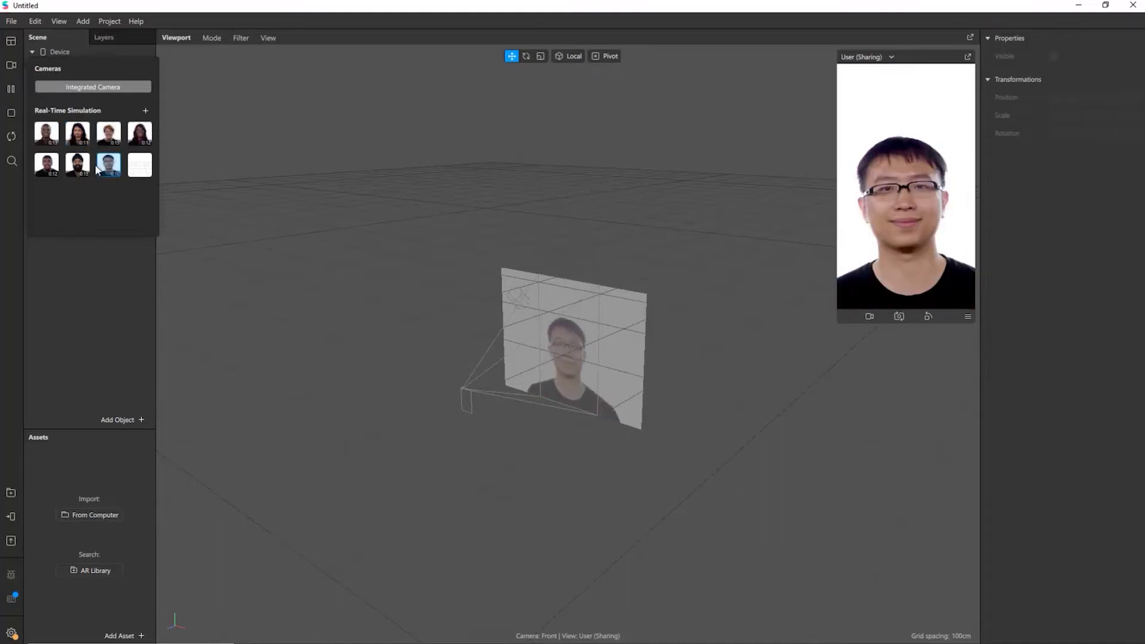
click(83, 166)
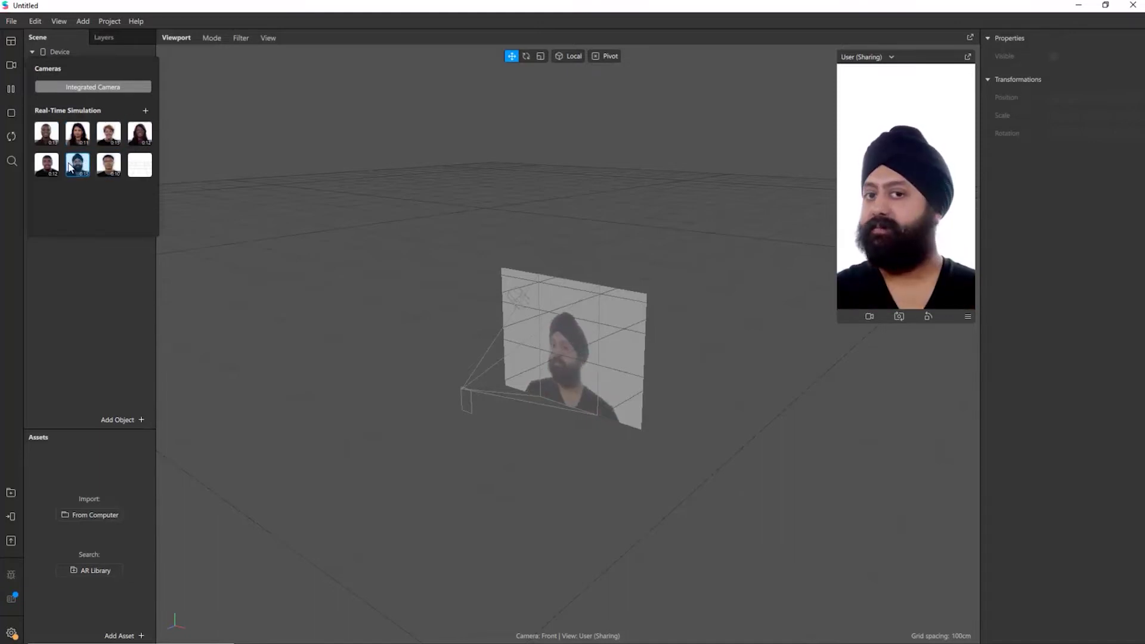
click(47, 165)
click(47, 135)
click(76, 134)
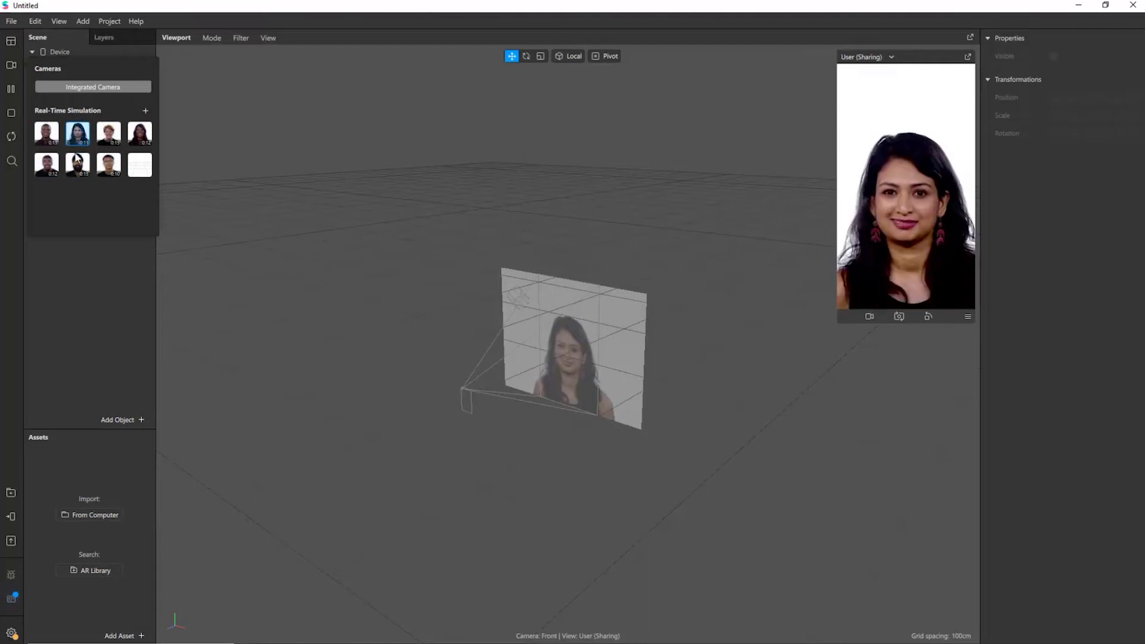
click(83, 163)
click(105, 159)
click(137, 133)
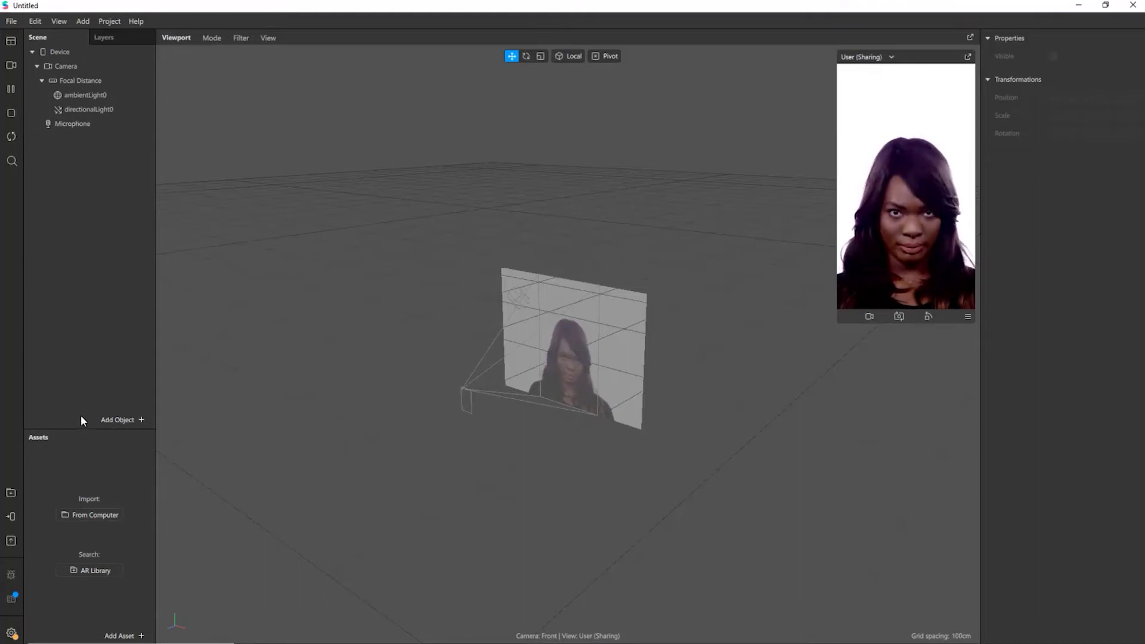
Step: Insert a Face Mesh object, creating faceTracker0 with a nested faceMesh0
click(136, 418)
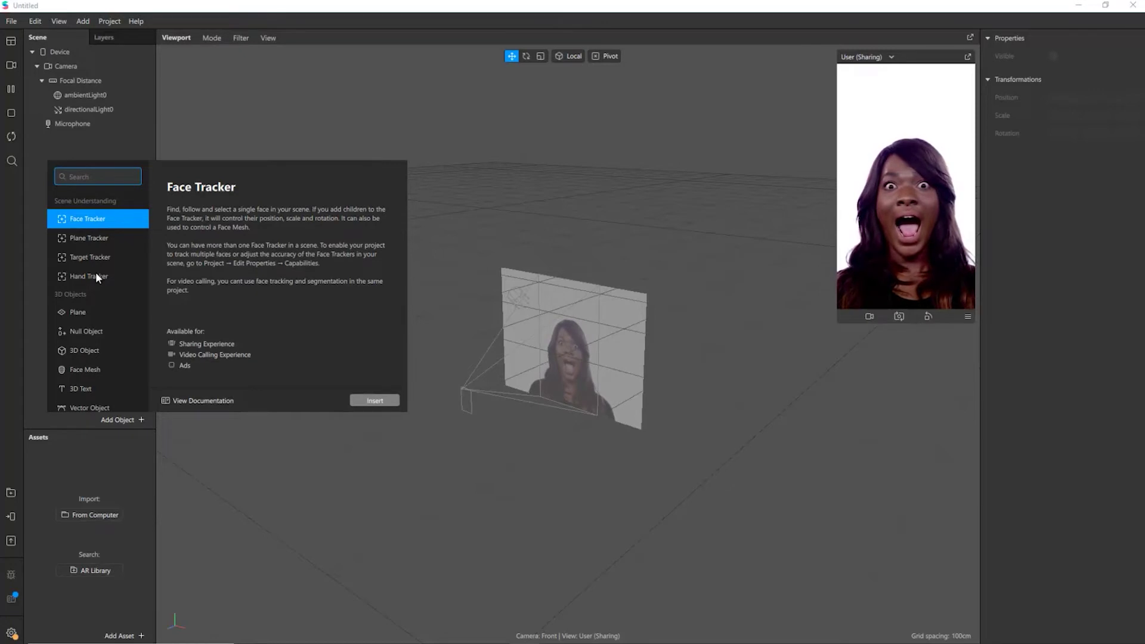
scroll(95, 272, down, 3)
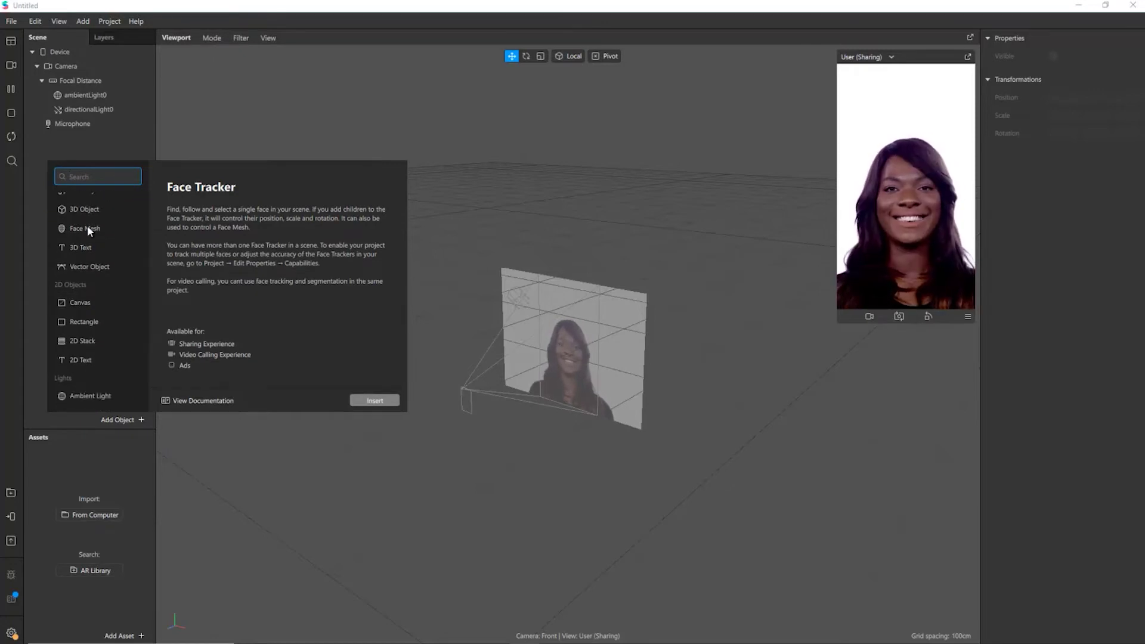
click(88, 227)
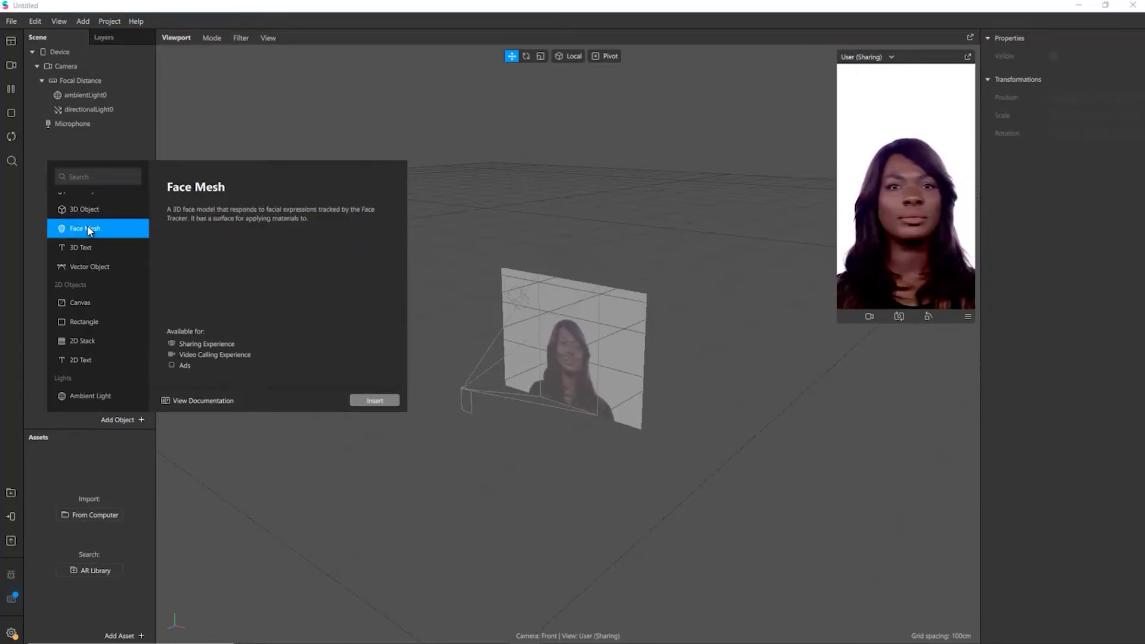
click(381, 399)
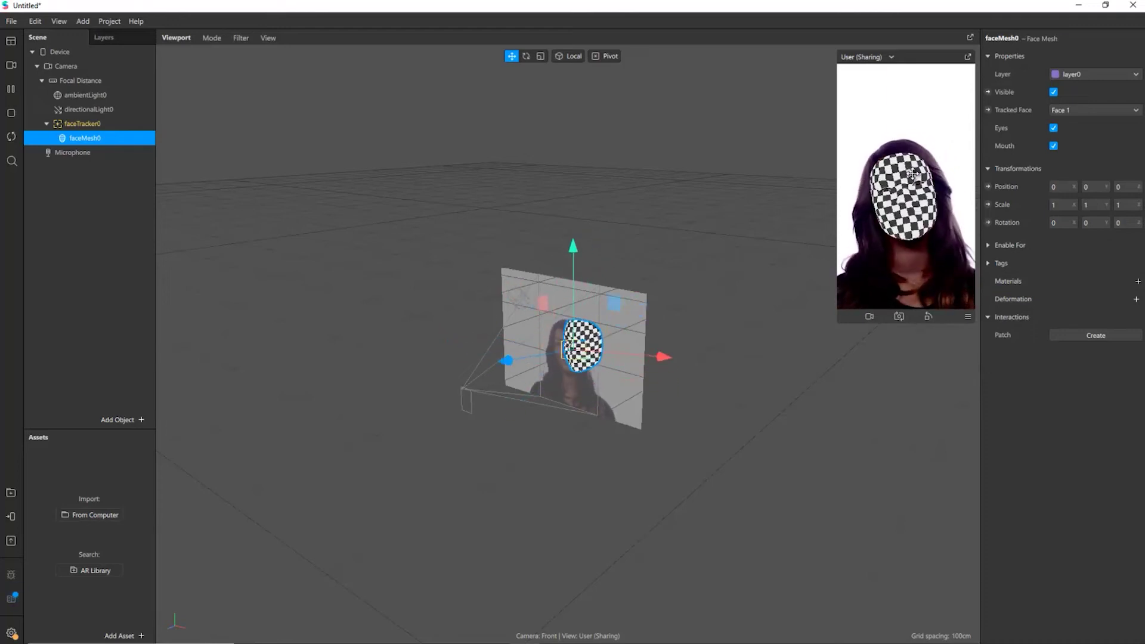
Step: Switch the simulator to the first simulated man and give faceMesh0 a new material0
click(11, 136)
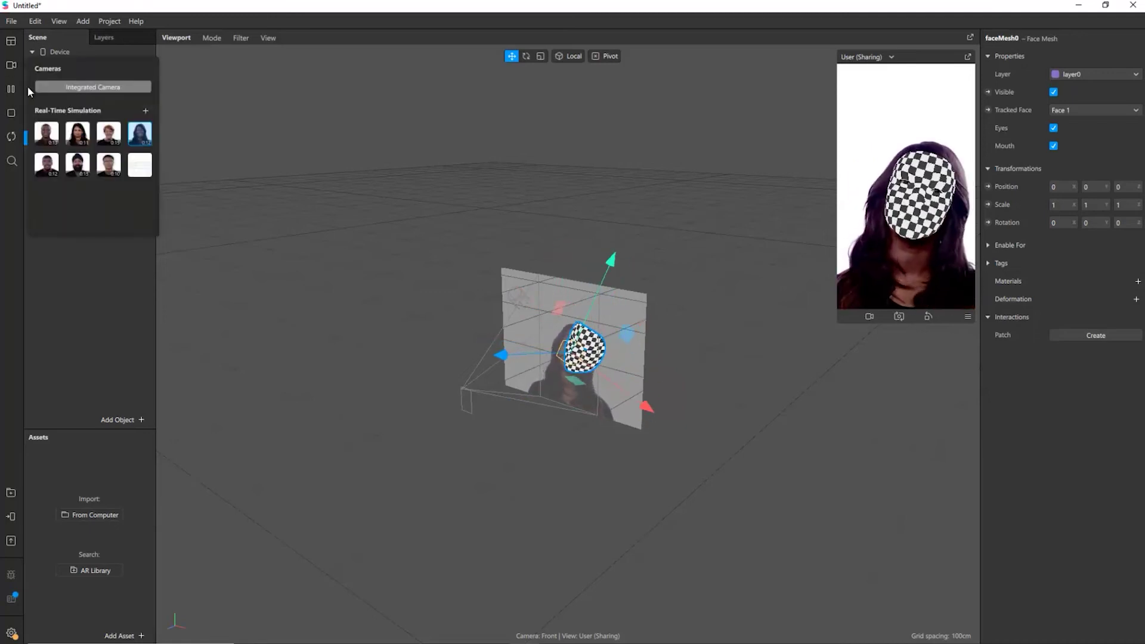
click(42, 133)
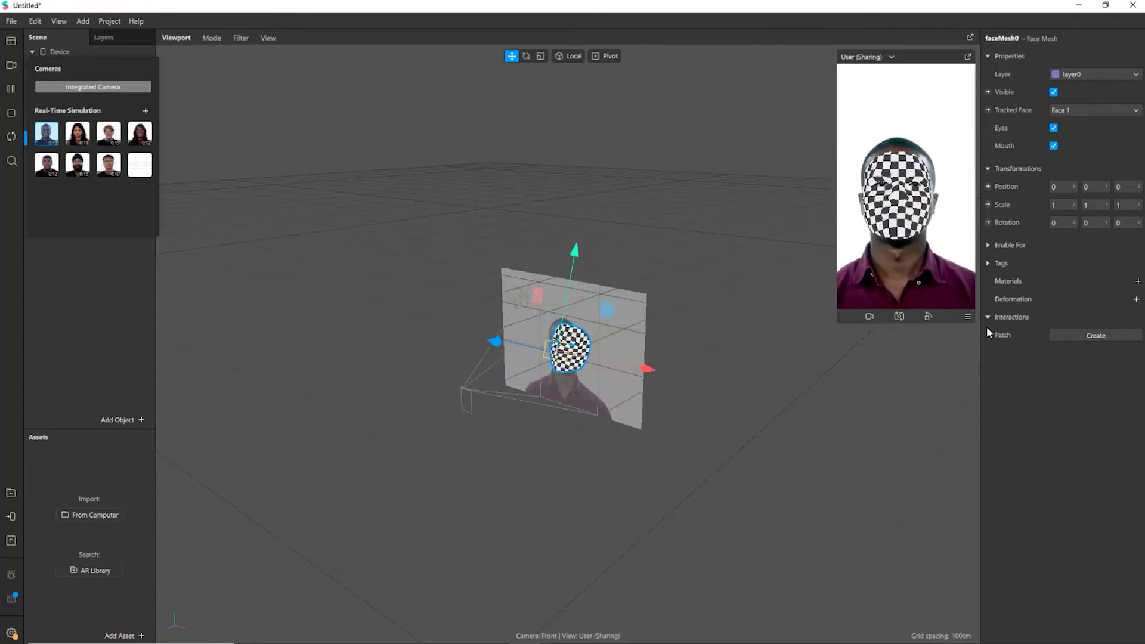
click(1029, 278)
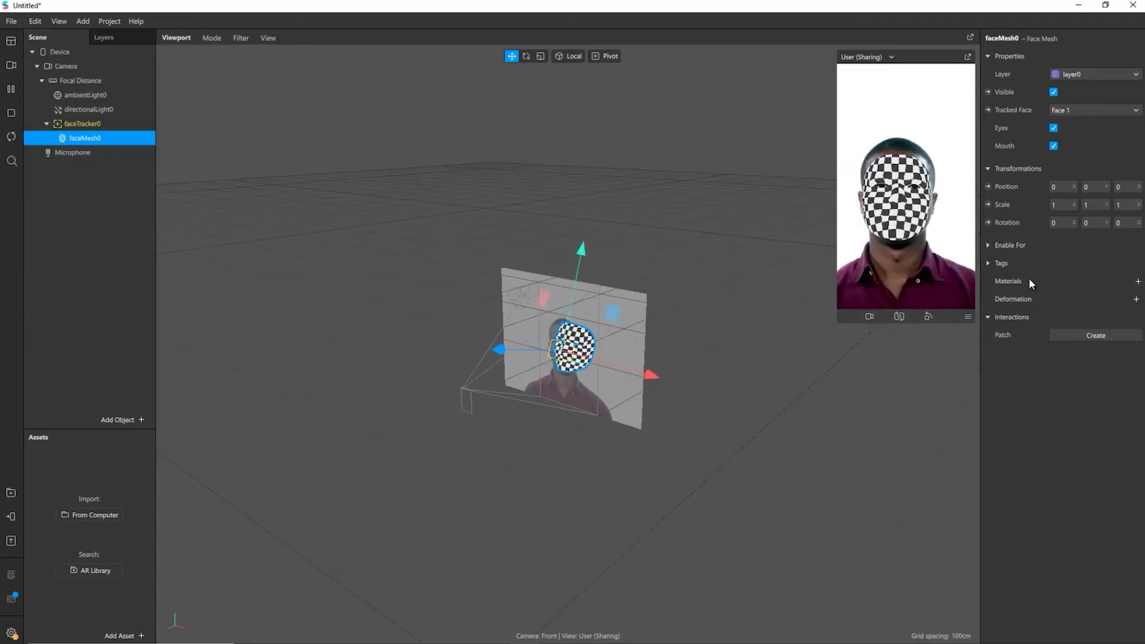
click(1138, 281)
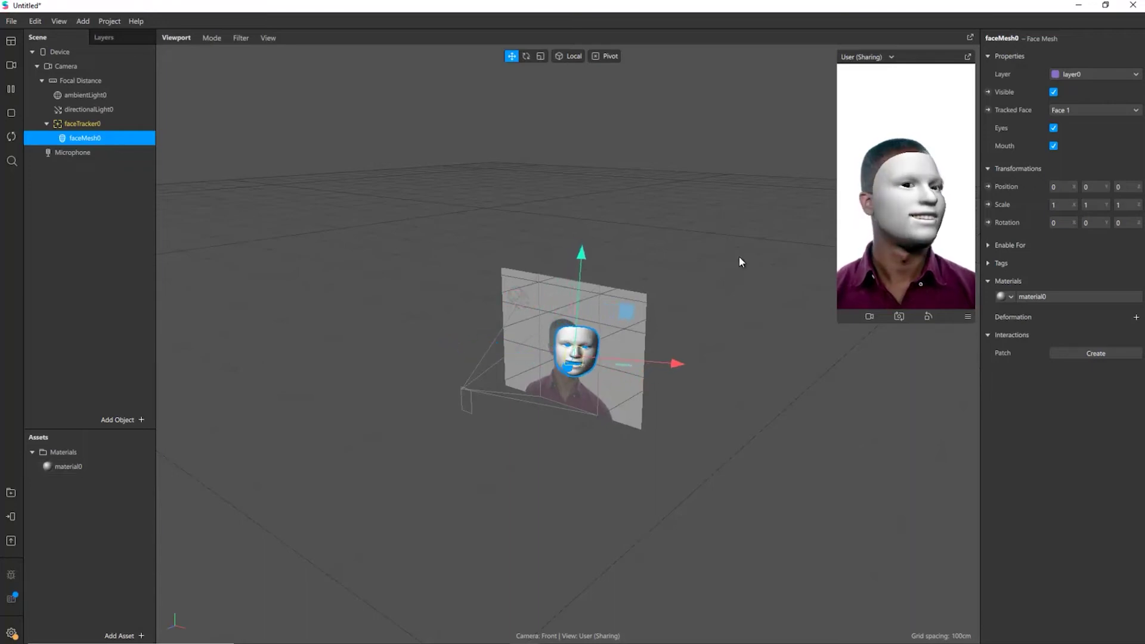
Step: Bring up the maximized browser on the Face Reference Assets page
mouse_move(555, 638)
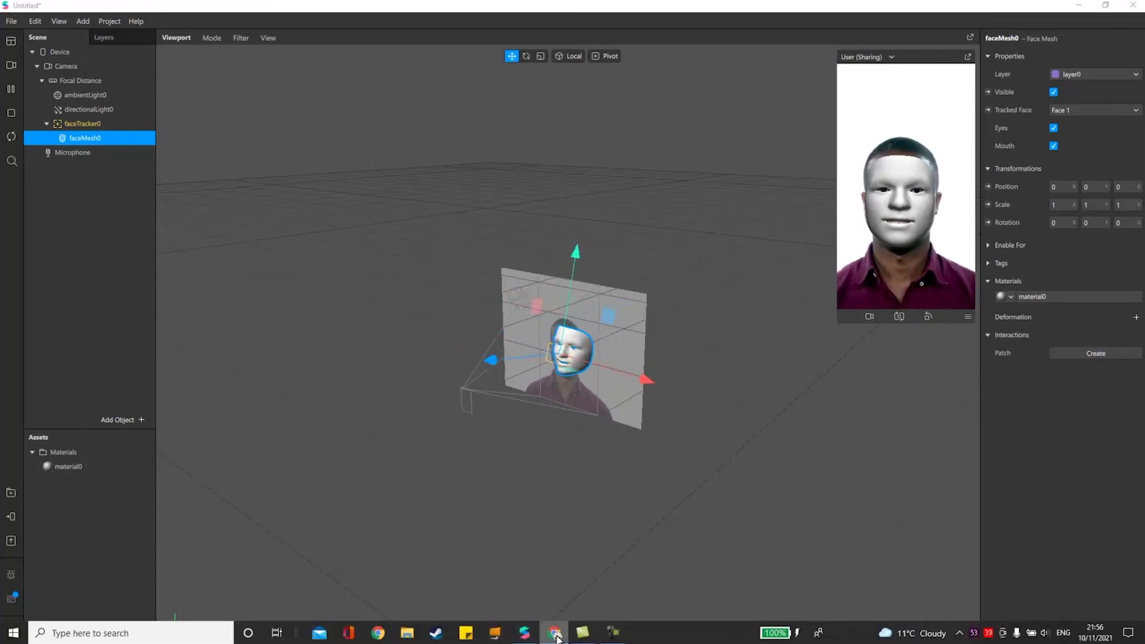
click(555, 634)
double_click(454, 27)
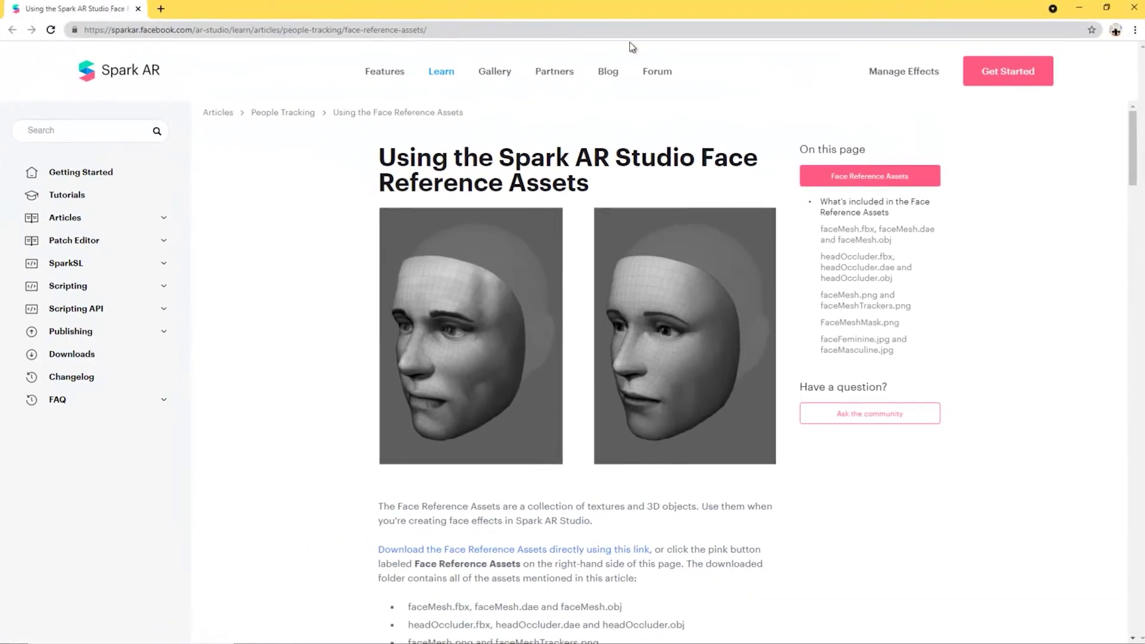
click(285, 33)
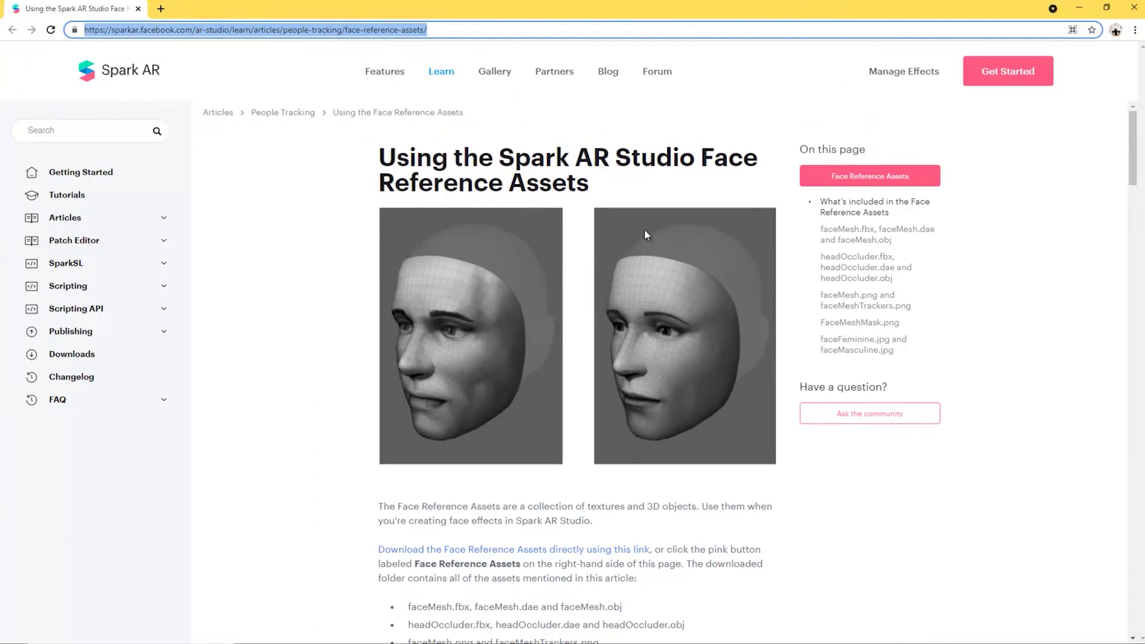
scroll(590, 252, down, 3)
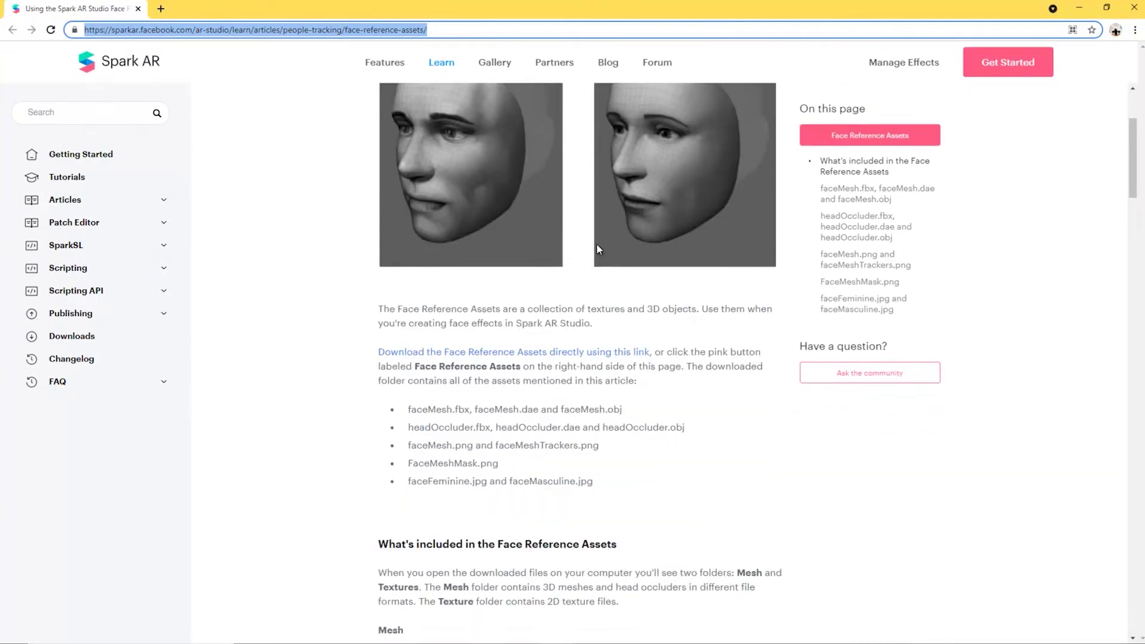
scroll(598, 249, down, 7)
scroll(642, 255, up, 8)
scroll(643, 255, up, 2)
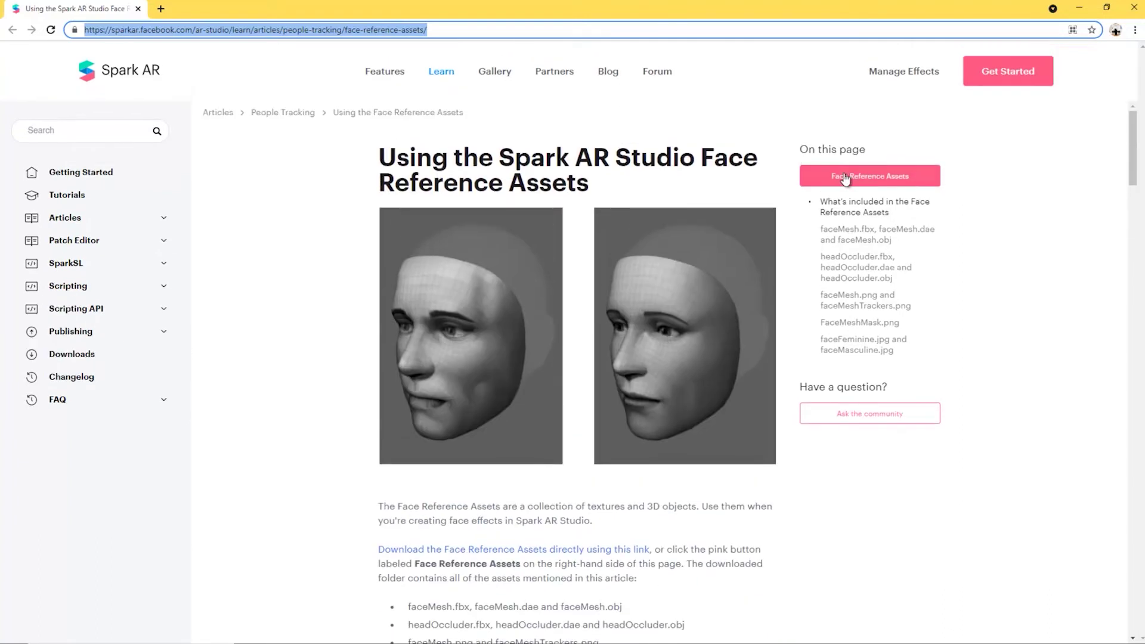
Step: Download the Face Reference Assets zip and show it in the Downloads folder
click(851, 176)
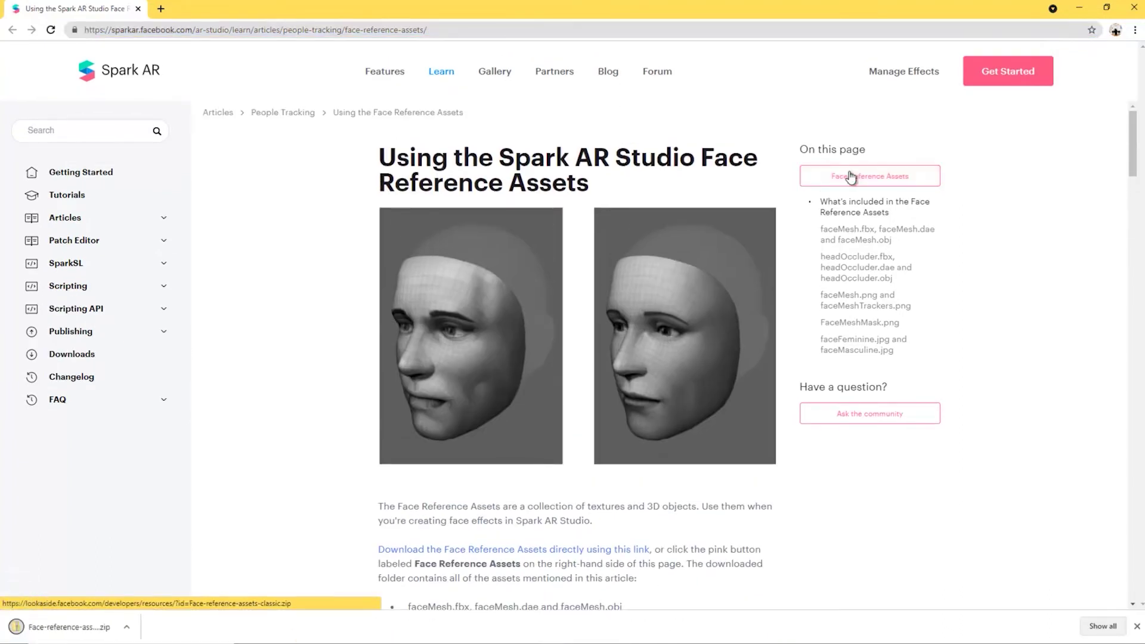
click(128, 627)
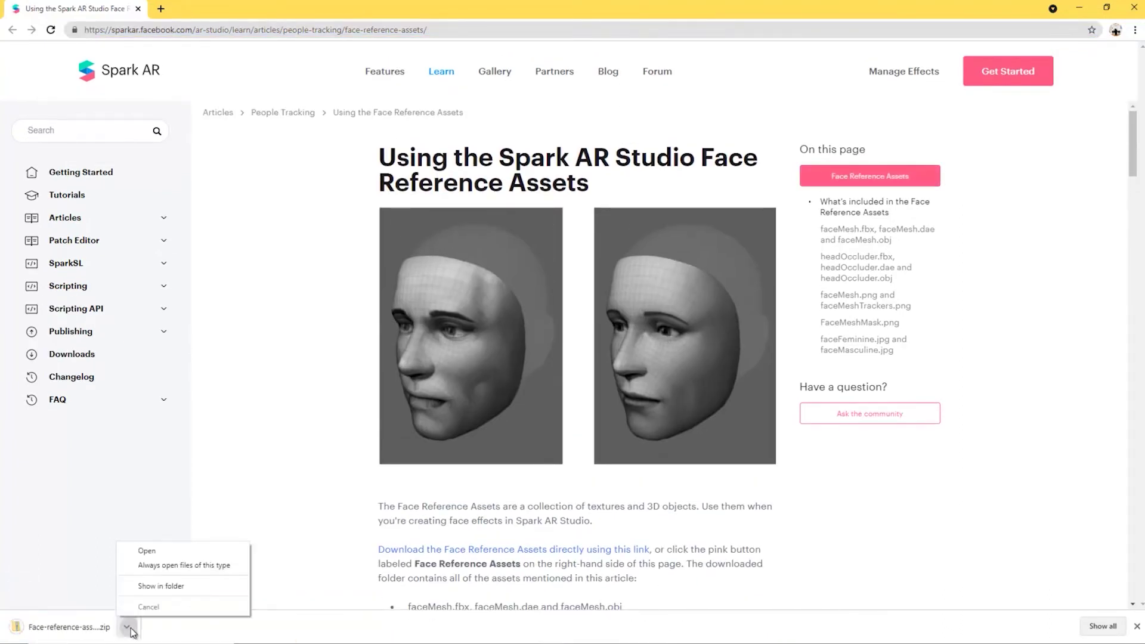
click(167, 585)
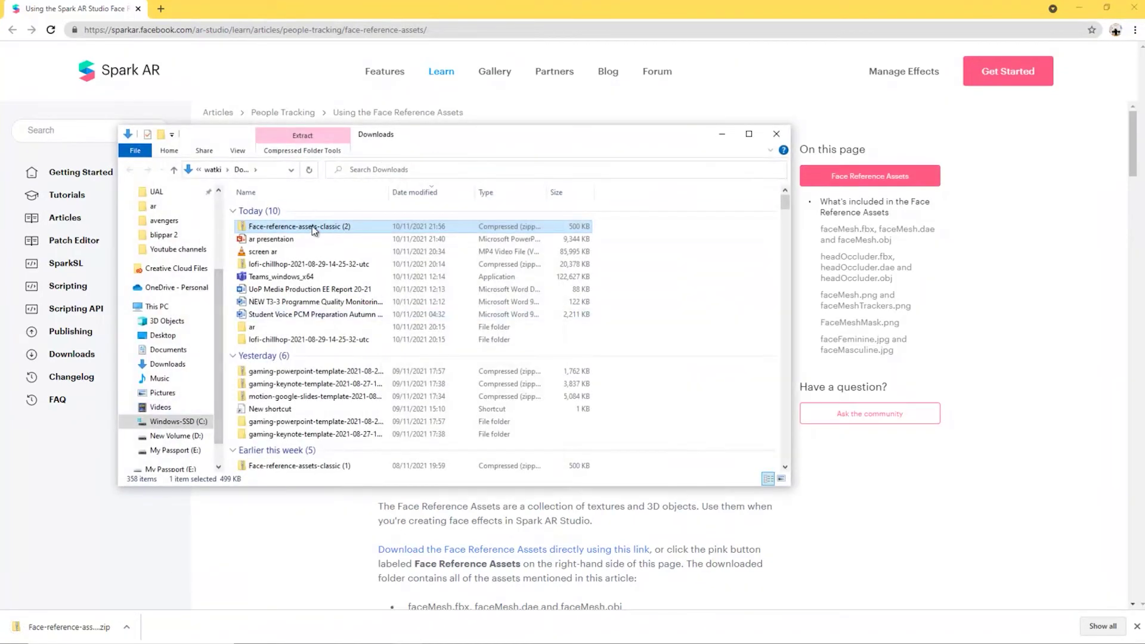
Step: Extract all contents of the Face Reference Assets zip
right_click(312, 226)
click(175, 280)
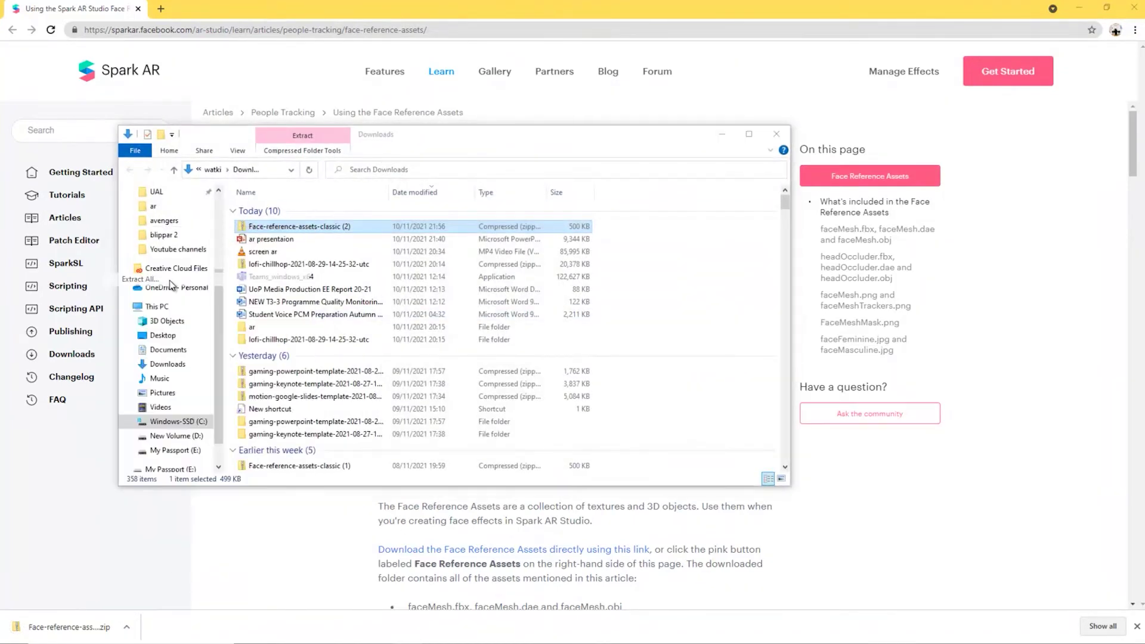
click(682, 443)
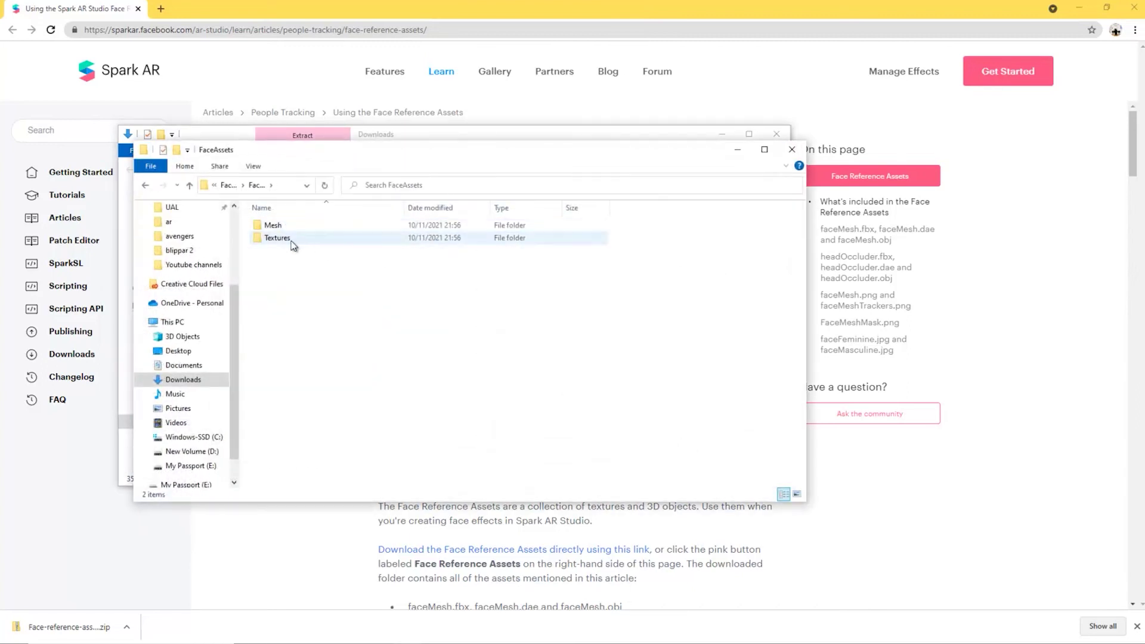
Step: In the Textures folder, choose Open with for faceMasculine toward Adobe Photoshop 2021
double_click(277, 239)
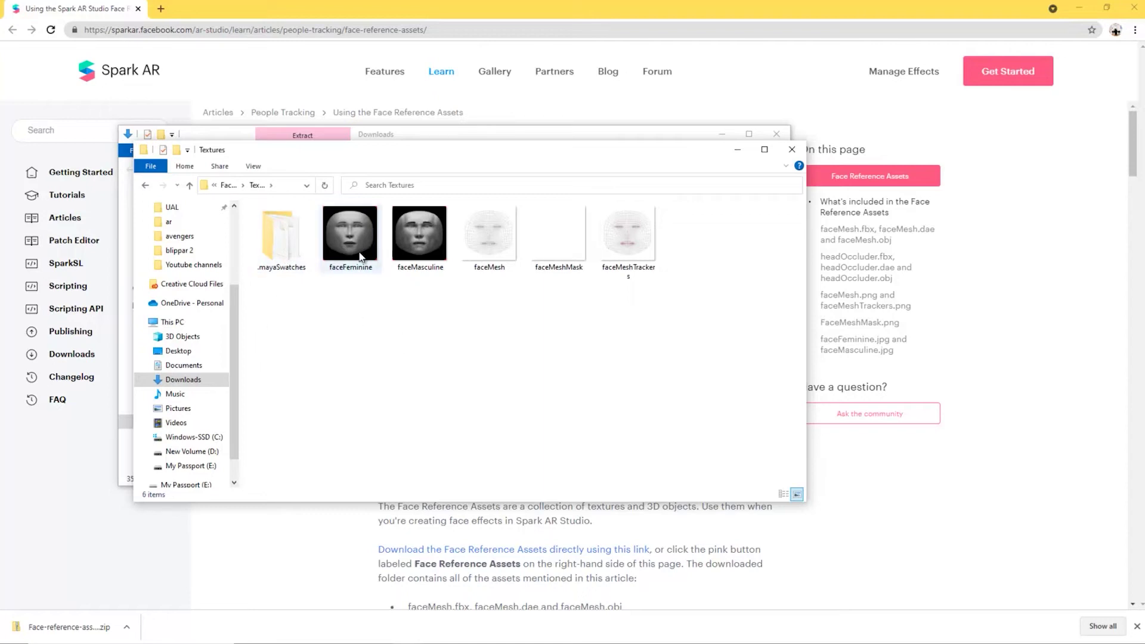
right_click(417, 237)
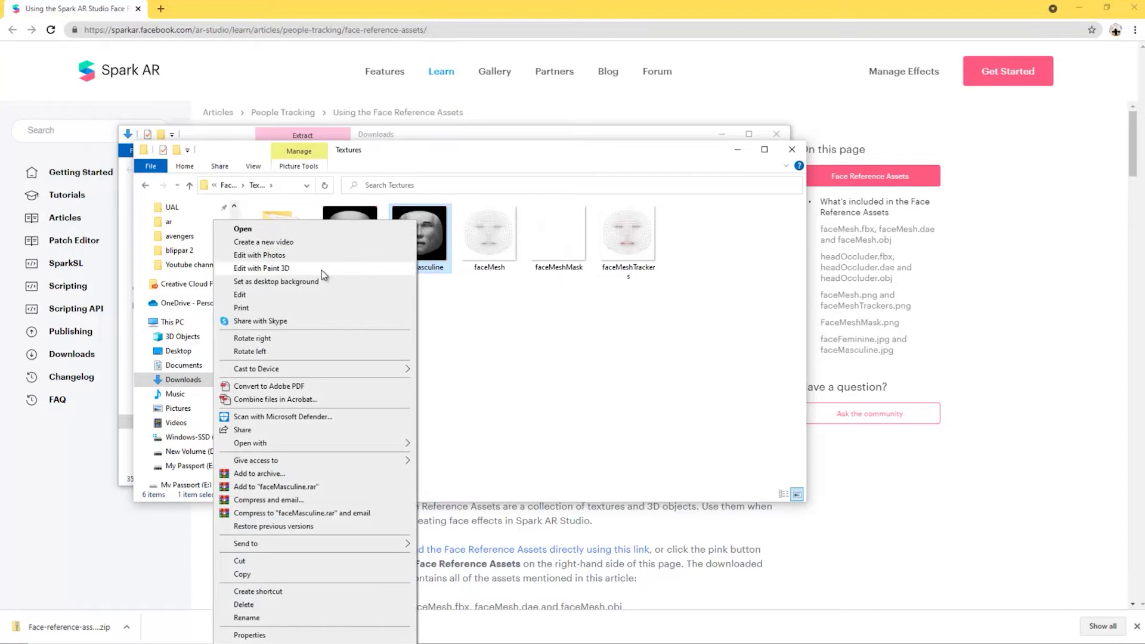
mouse_move(308, 445)
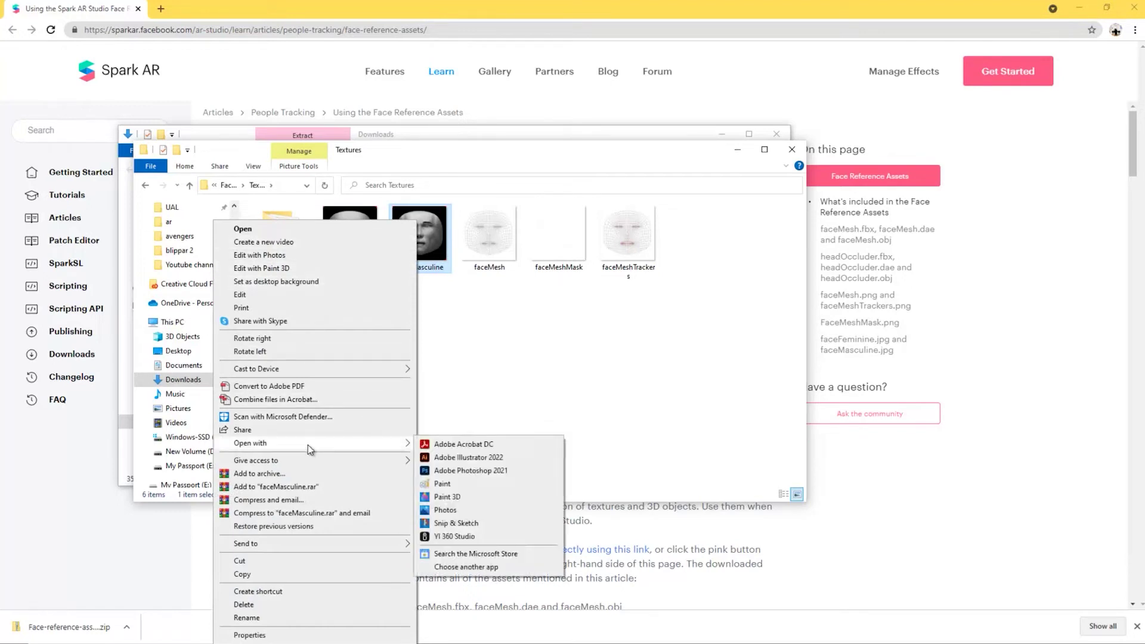
Step: Open faceMasculine in Photoshop 2021, add a new layer, and pick a 0% hardness Brush
click(459, 471)
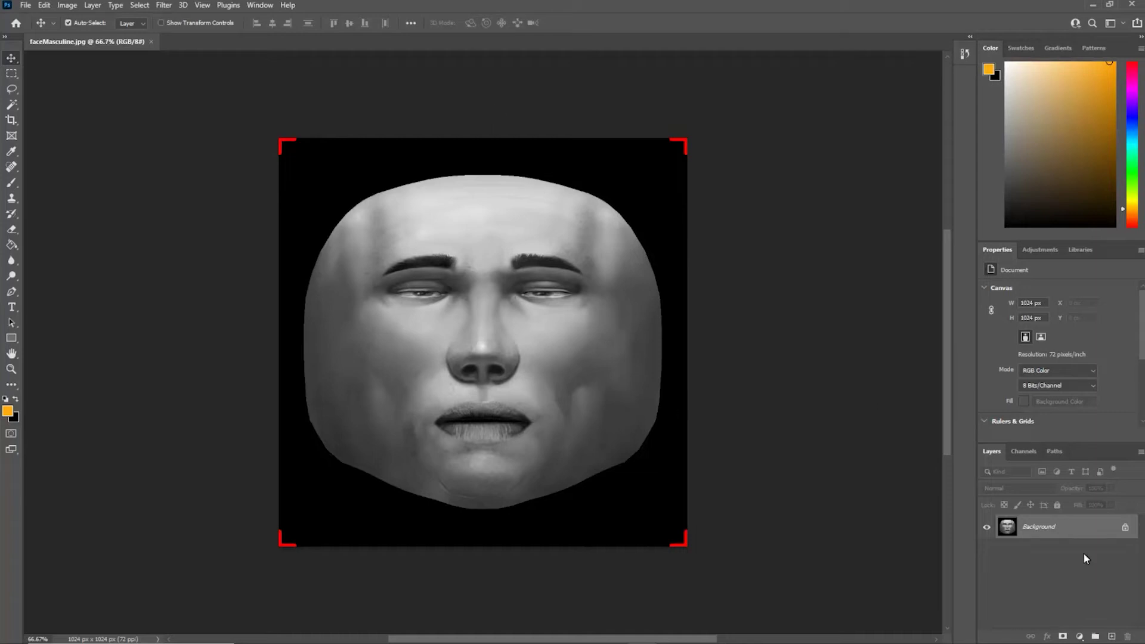
click(1111, 637)
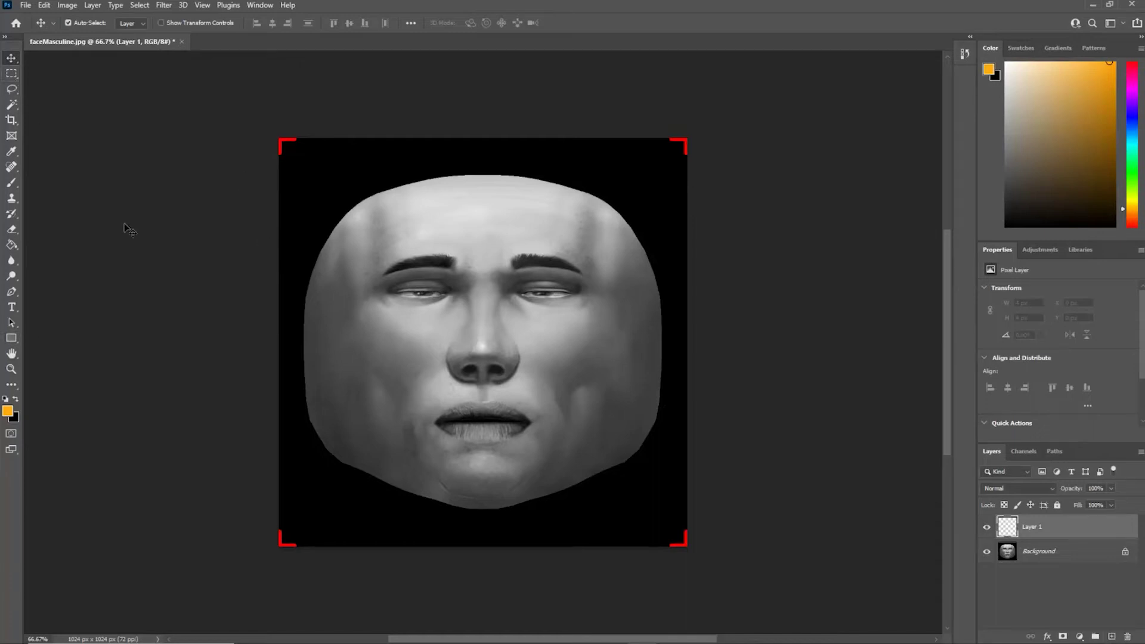
click(11, 183)
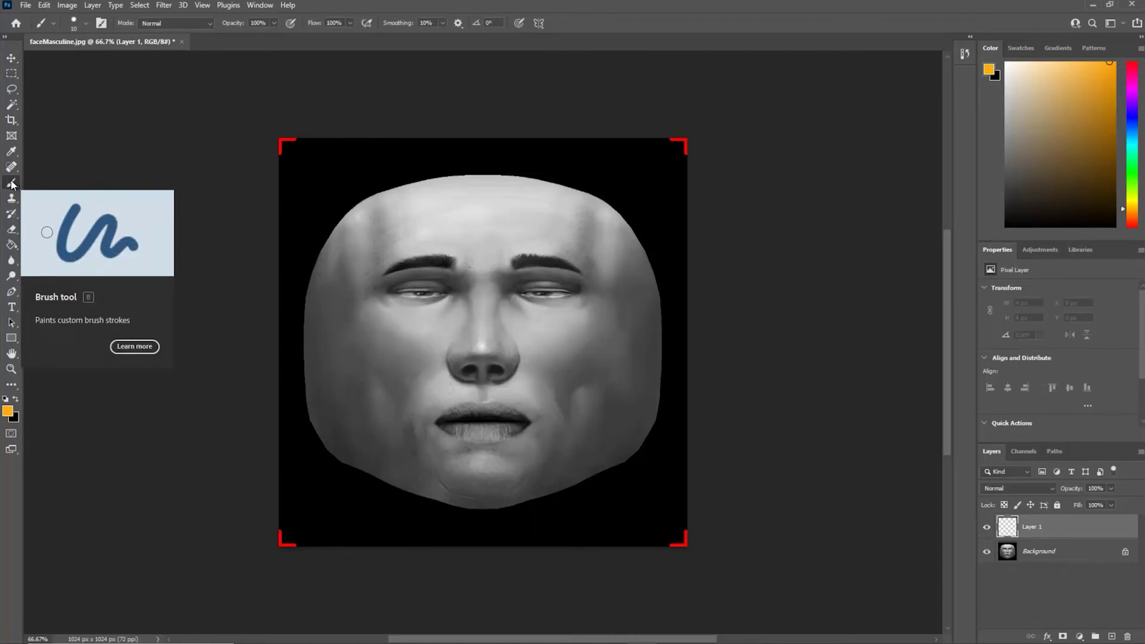
click(85, 23)
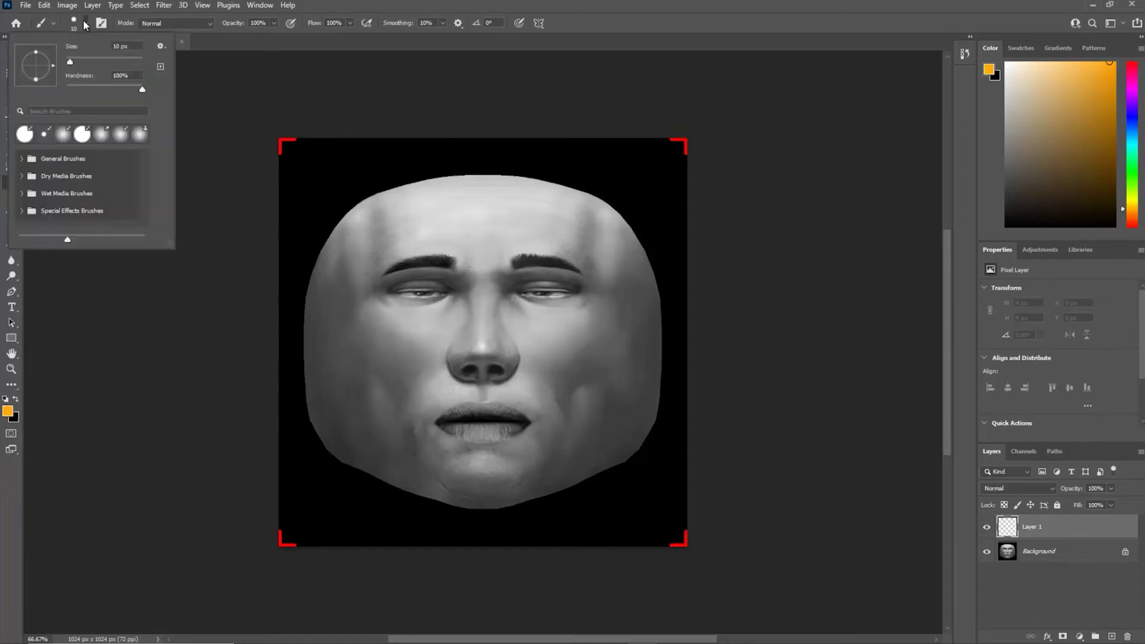
drag(76, 59, 99, 60)
click(64, 88)
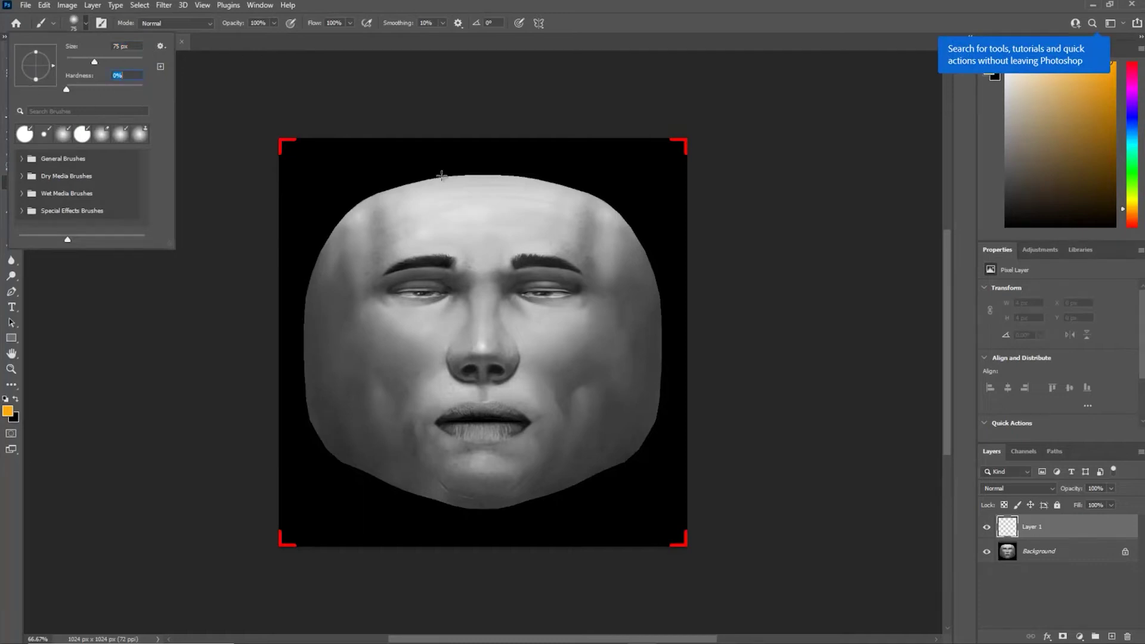
Step: Set white as the colour and paint over the face with a 190 px soft brush
click(6, 400)
click(15, 399)
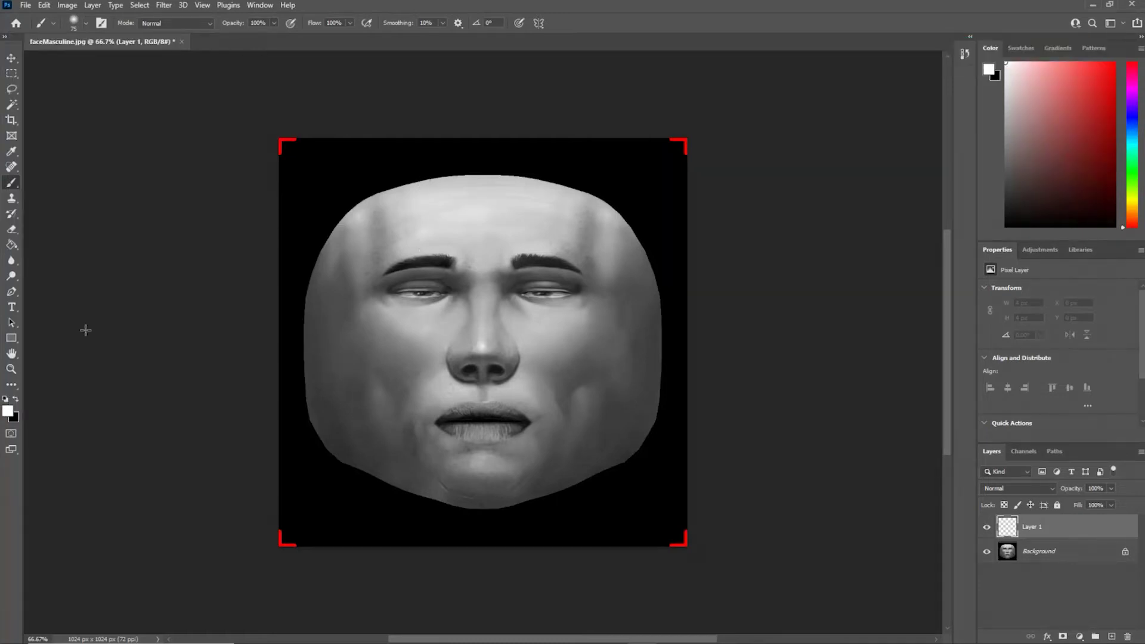
click(86, 24)
drag(105, 61, 121, 61)
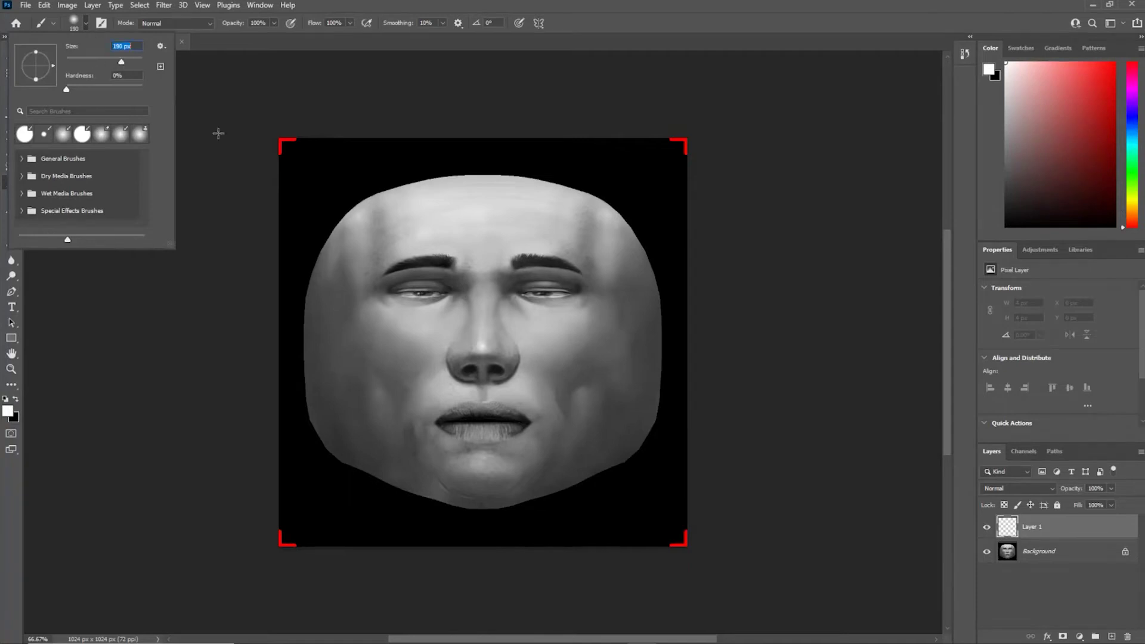
mouse_move(440, 212)
mouse_down()
mouse_move(370, 231)
mouse_move(326, 304)
mouse_move(323, 408)
mouse_move(384, 465)
mouse_move(519, 480)
mouse_move(623, 423)
mouse_move(635, 310)
mouse_move(596, 224)
mouse_move(412, 218)
mouse_move(407, 404)
mouse_move(427, 409)
mouse_move(358, 405)
mouse_move(623, 417)
mouse_move(536, 253)
mouse_move(543, 446)
mouse_move(381, 322)
mouse_move(429, 392)
mouse_move(464, 335)
mouse_move(555, 328)
mouse_up()
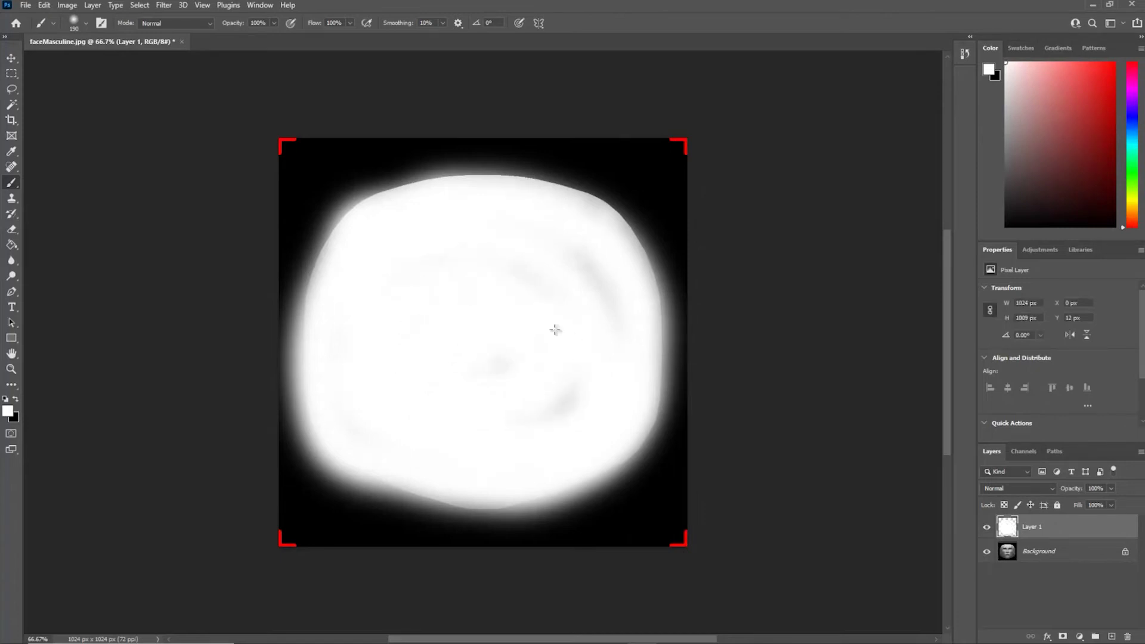
Step: Lower the white layer's opacity to about 49%
click(1111, 505)
click(1112, 488)
drag(1100, 503, 1086, 503)
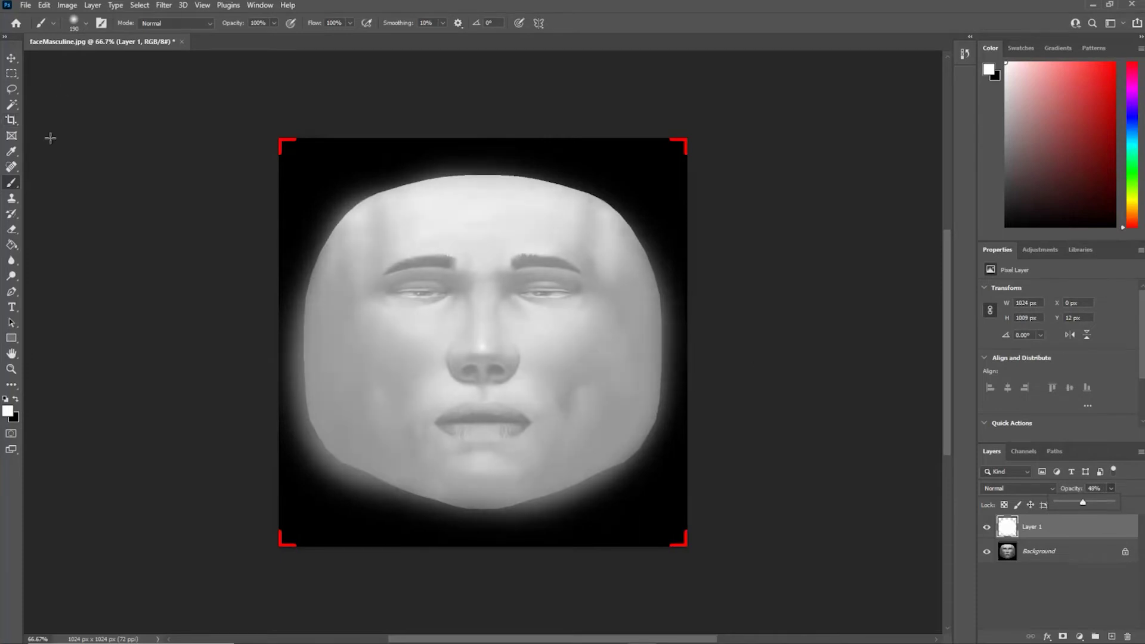
Step: Set up the Eraser at 100% hardness and 86 px size
click(11, 229)
click(87, 22)
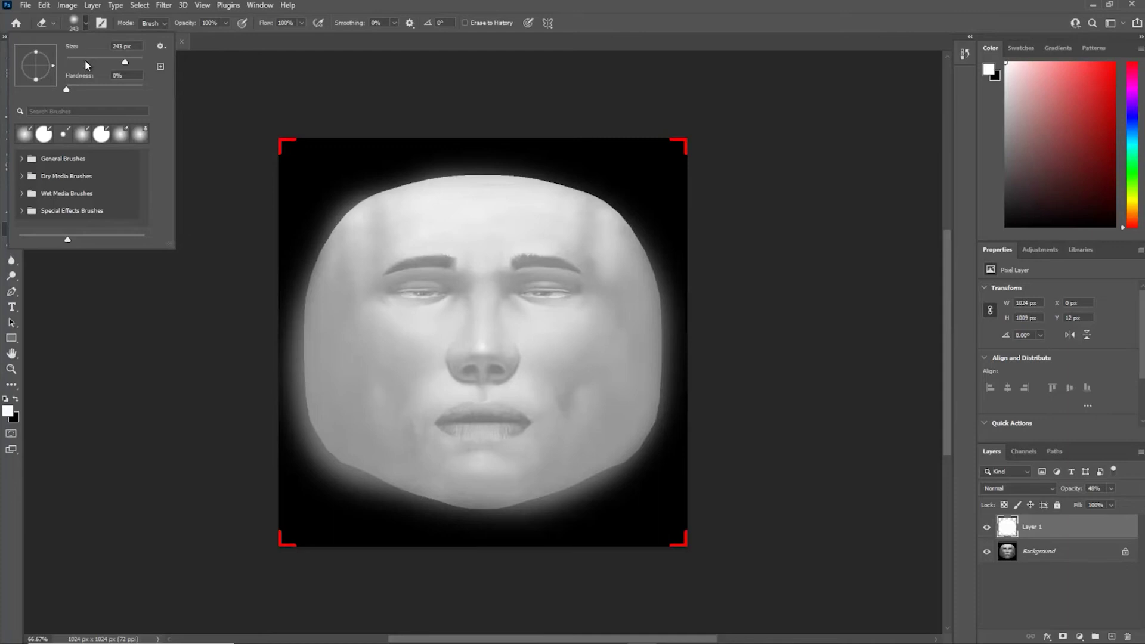
drag(67, 89, 279, 147)
click(372, 174)
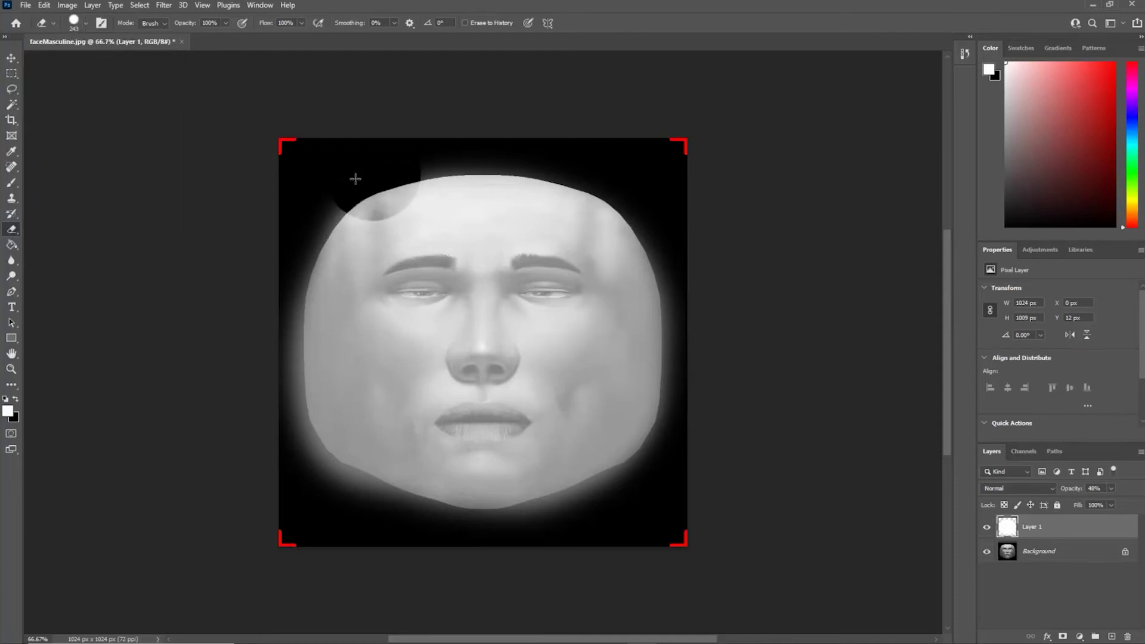
key(ctrl+z)
click(86, 23)
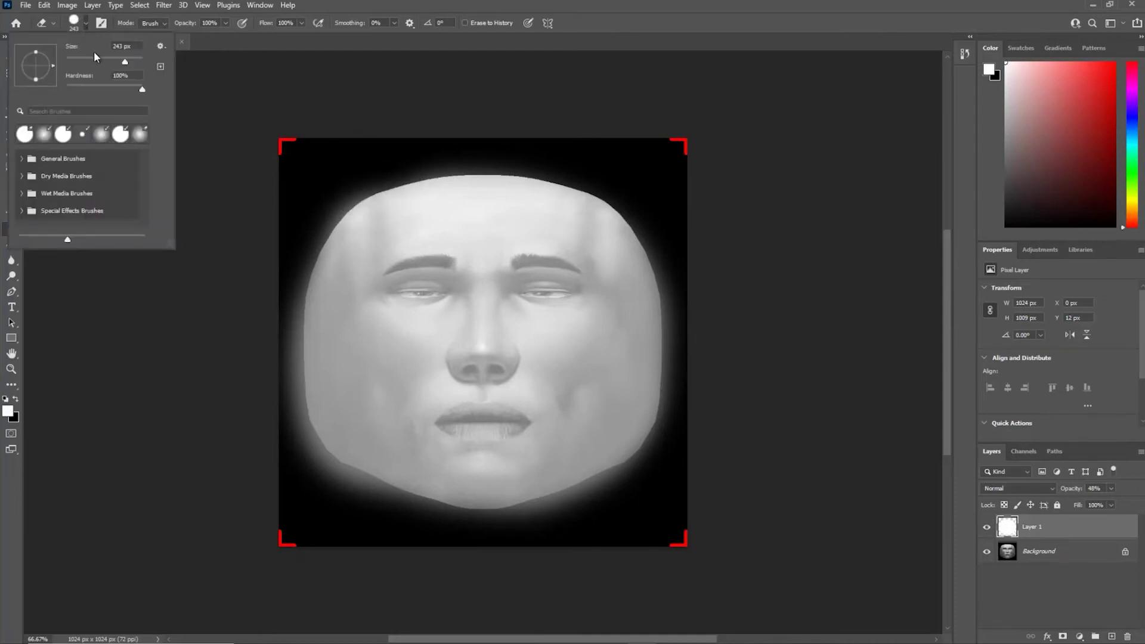
text(86)
key(Return)
Step: Erase white overspill along the face's top, left edge and jaw; set opacity to about 41%
mouse_move(316, 206)
mouse_down()
mouse_move(359, 181)
mouse_move(473, 161)
mouse_move(587, 176)
mouse_move(646, 215)
mouse_move(674, 305)
mouse_move(676, 397)
mouse_move(631, 483)
mouse_move(535, 517)
mouse_move(443, 523)
mouse_move(323, 482)
mouse_move(294, 452)
mouse_move(282, 364)
mouse_move(291, 282)
mouse_move(308, 233)
mouse_move(348, 187)
mouse_up()
mouse_move(286, 331)
mouse_down()
mouse_move(300, 435)
mouse_move(317, 461)
mouse_move(363, 498)
mouse_move(492, 524)
mouse_up()
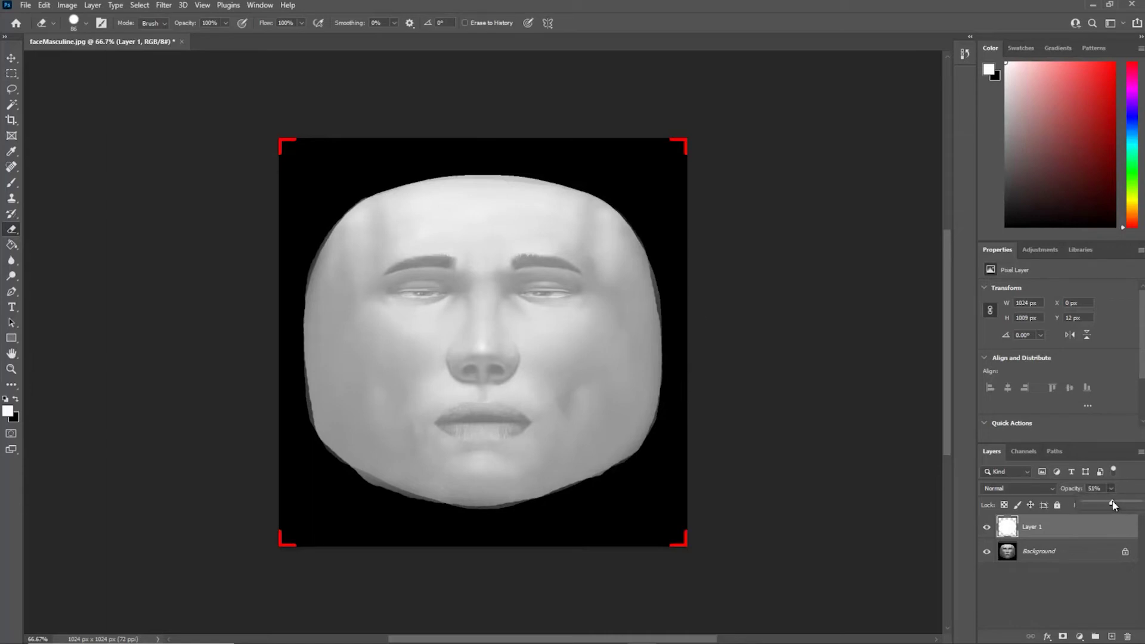
mouse_move(1112, 505)
mouse_down()
mouse_move(1139, 502)
mouse_move(1107, 503)
mouse_up()
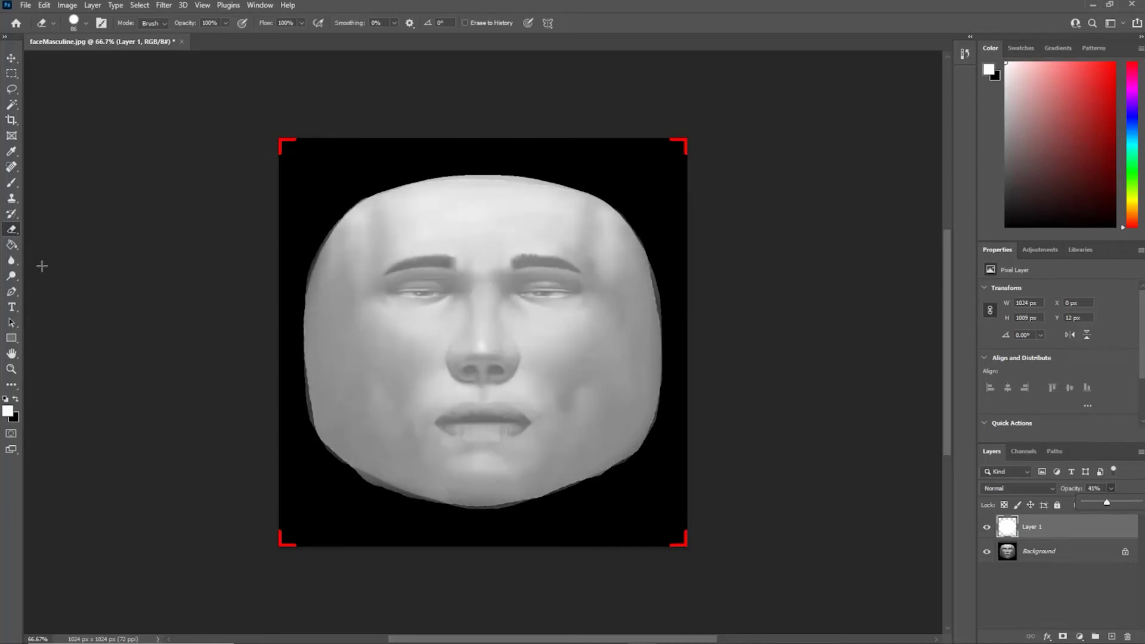
Step: On a new layer, paint large soft black dabs (417 px brush) over the left eye socket
click(11, 182)
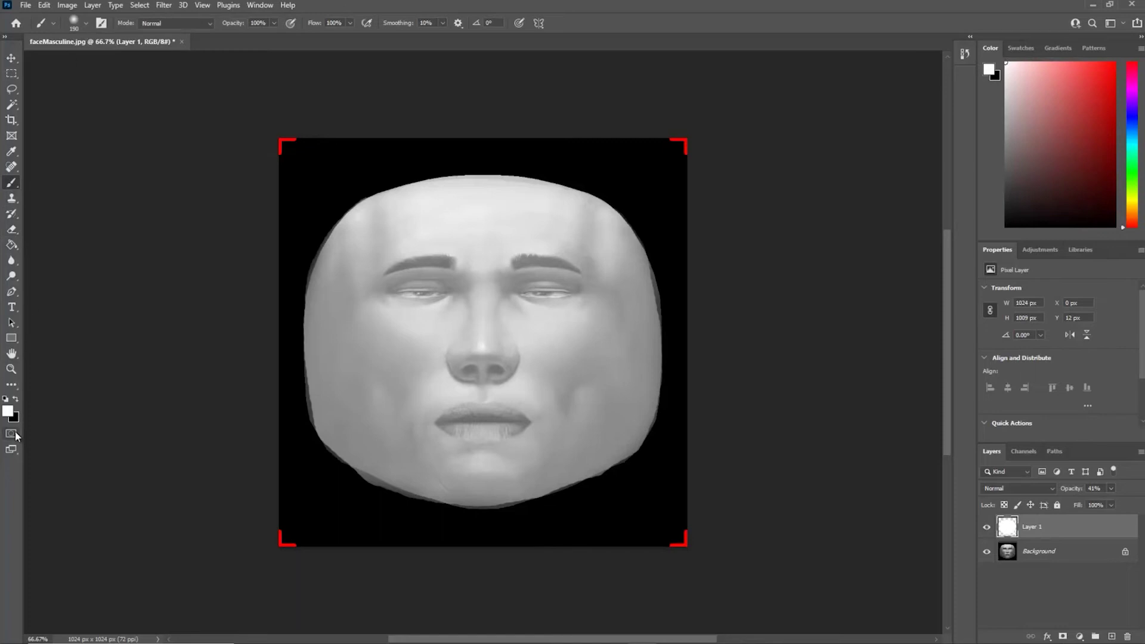
click(15, 398)
click(1110, 636)
click(420, 294)
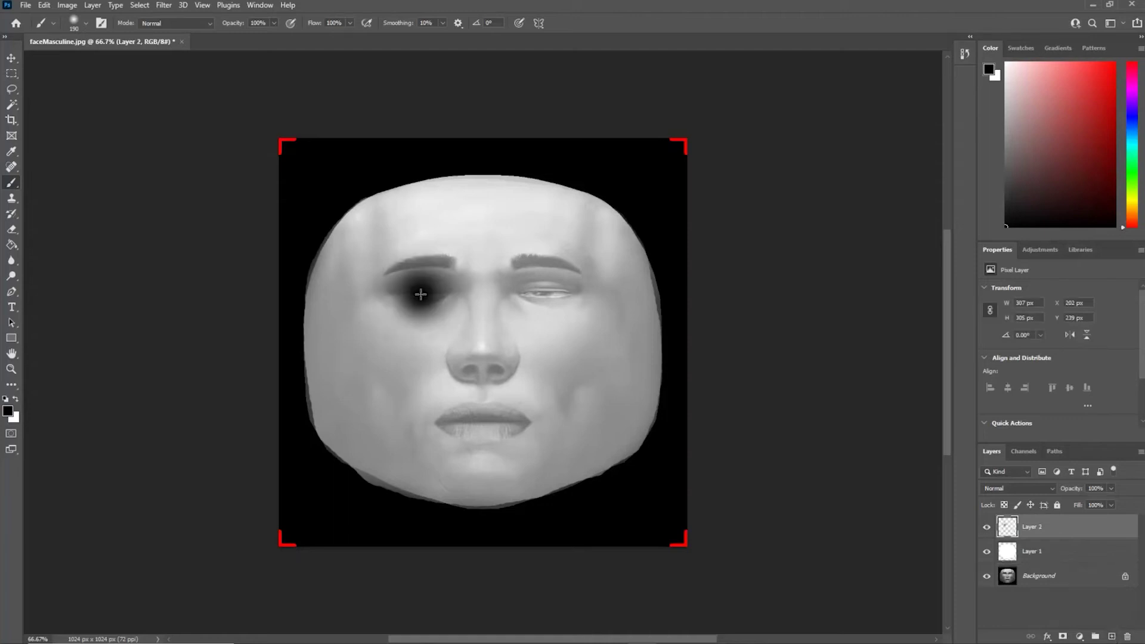
click(86, 23)
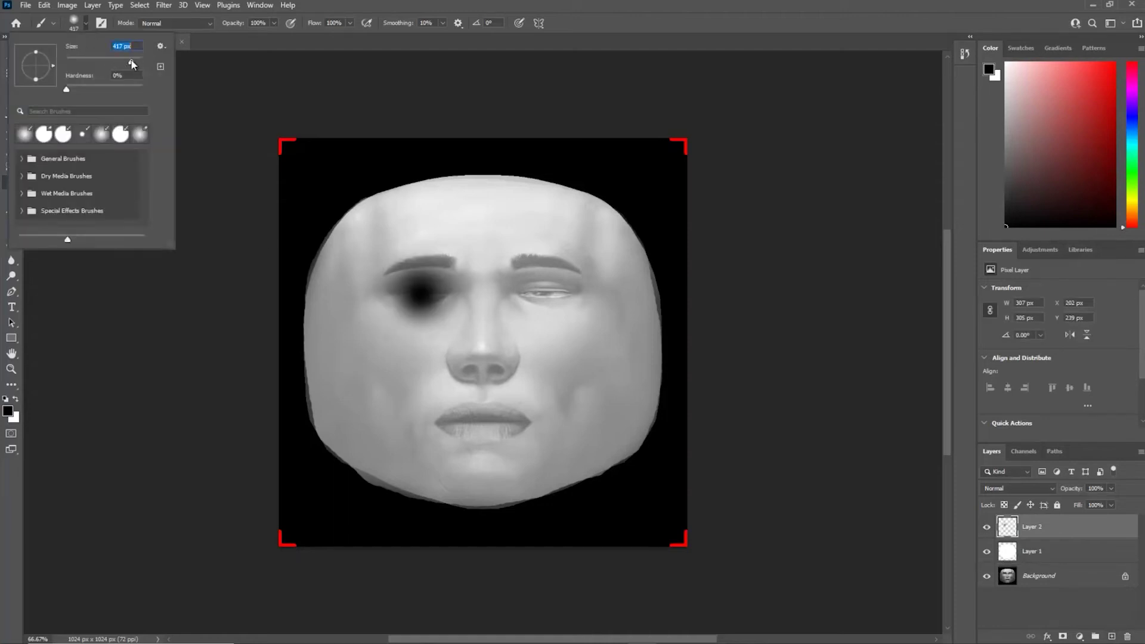
click(430, 314)
click(422, 299)
click(423, 299)
click(423, 298)
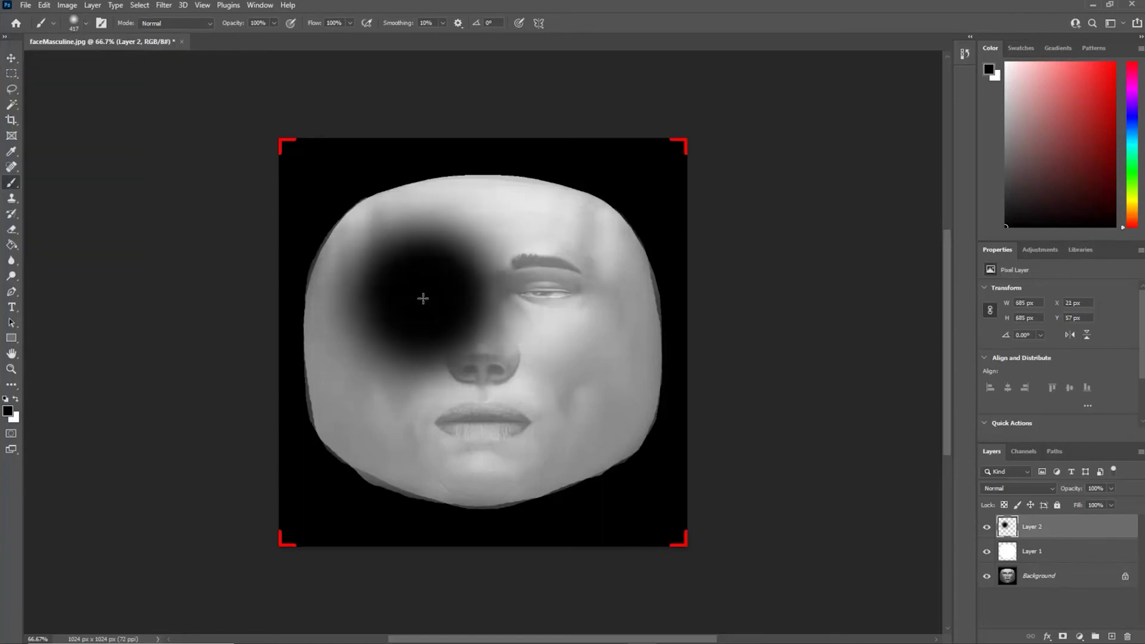
Step: Darken the right eye socket with repeated soft black dabs
click(541, 302)
click(541, 302)
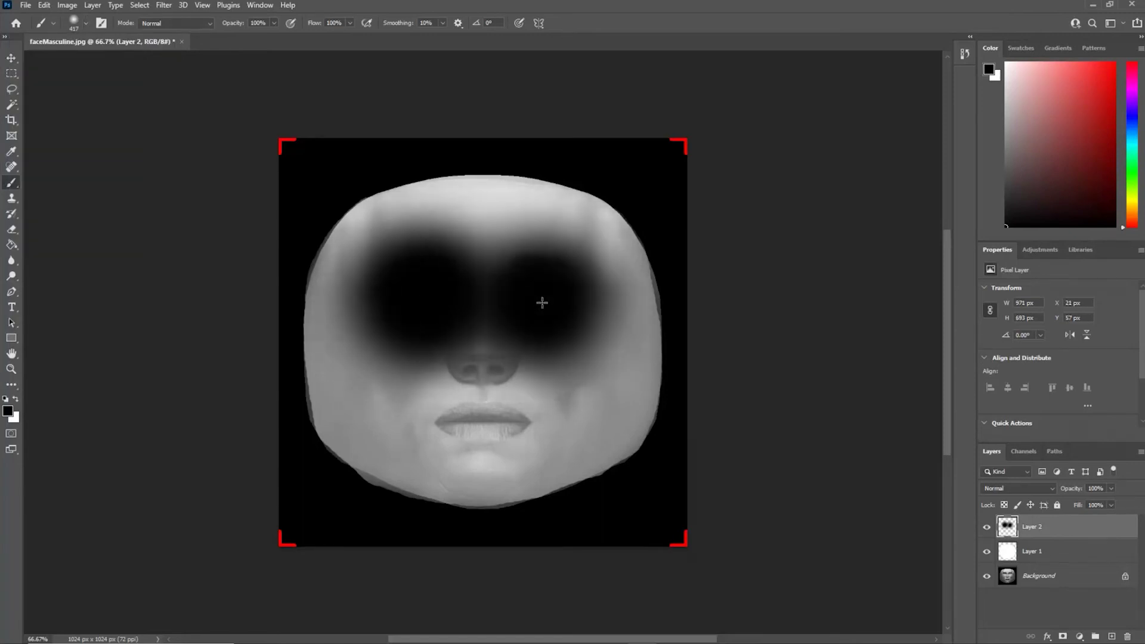
click(541, 302)
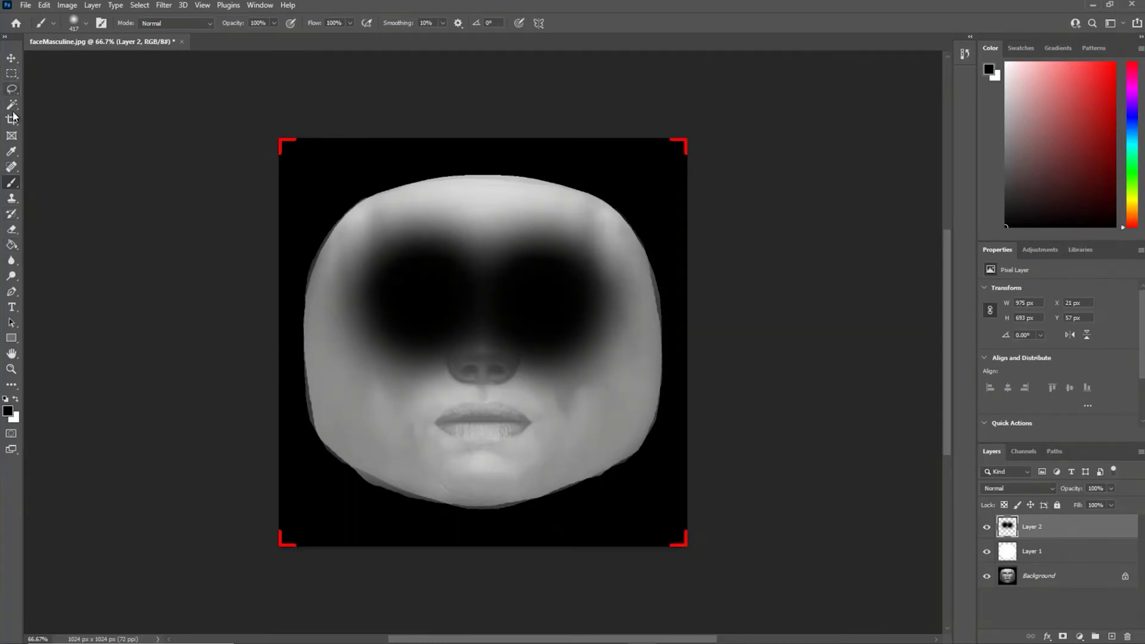
Step: Shrink the brush to 39 px and paint a black mouth line across the face
click(85, 23)
mouse_move(102, 61)
mouse_down()
mouse_move(80, 61)
mouse_move(142, 89)
mouse_up()
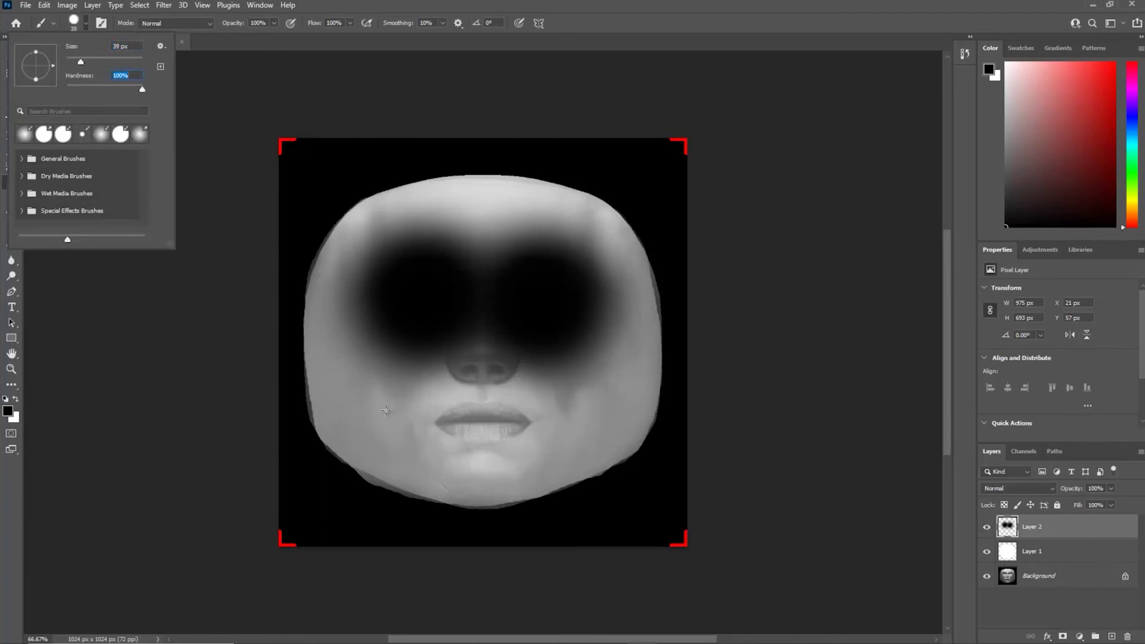
mouse_move(371, 402)
mouse_down()
mouse_move(524, 419)
mouse_move(625, 392)
mouse_up()
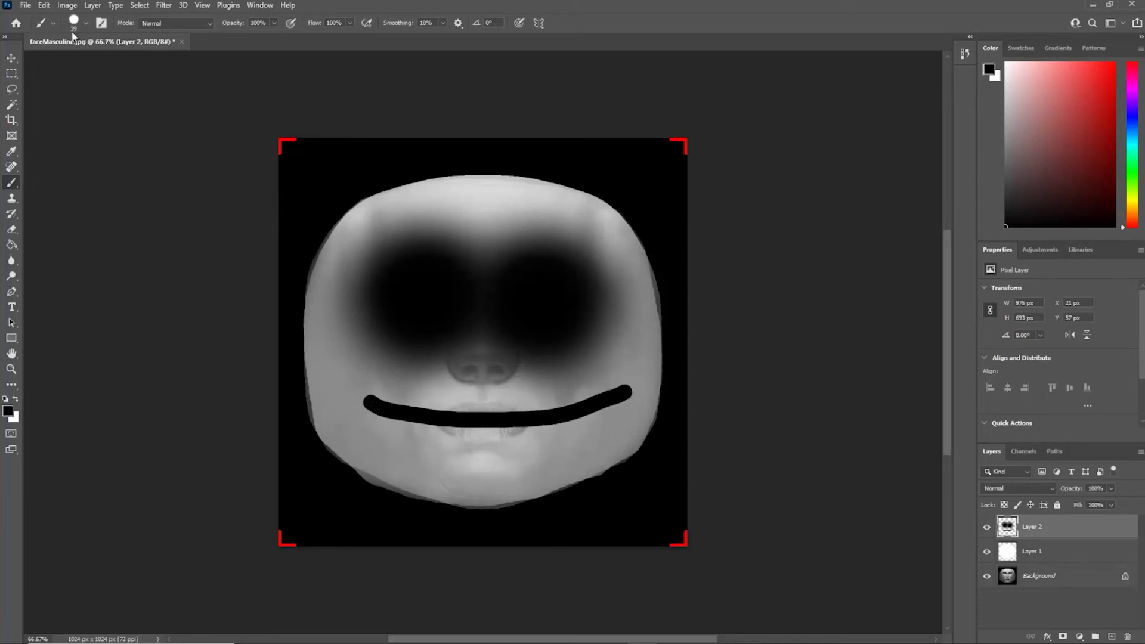
Step: Paint vertical stitches across the mouth line, undo the stray last stitch, and dab a nostril dot
click(86, 24)
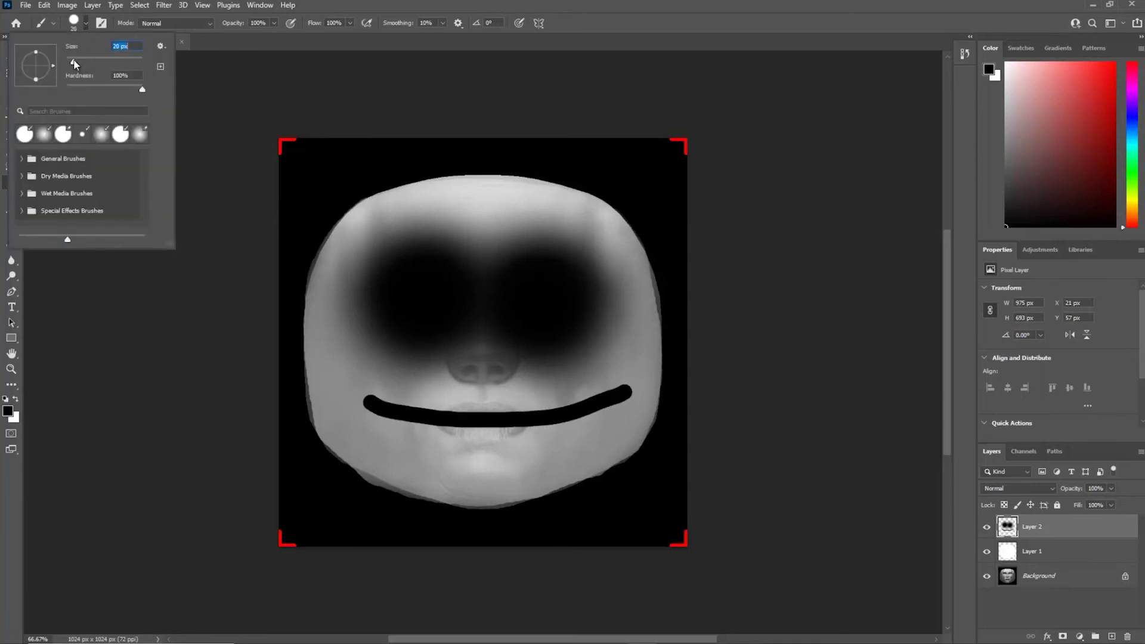
mouse_move(390, 391)
mouse_down()
mouse_move(384, 436)
mouse_move(413, 409)
mouse_move(415, 441)
mouse_up()
drag(440, 392, 443, 452)
drag(464, 398, 474, 459)
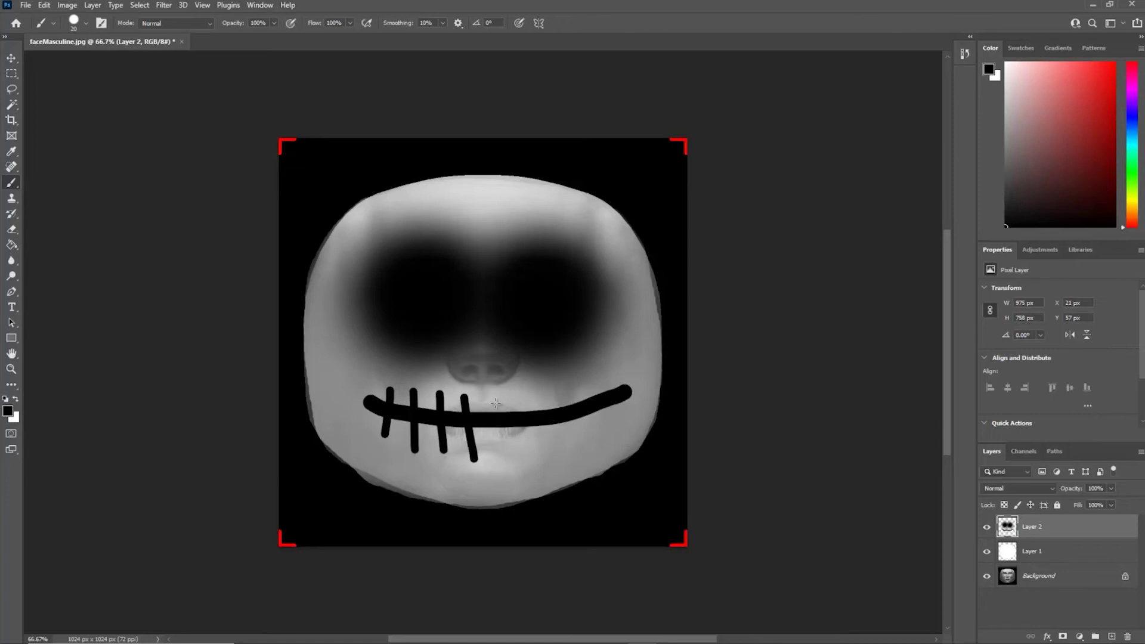
drag(494, 398, 506, 459)
drag(529, 402, 538, 451)
drag(561, 394, 572, 434)
mouse_move(589, 380)
mouse_down()
mouse_move(607, 430)
mouse_move(622, 423)
mouse_up()
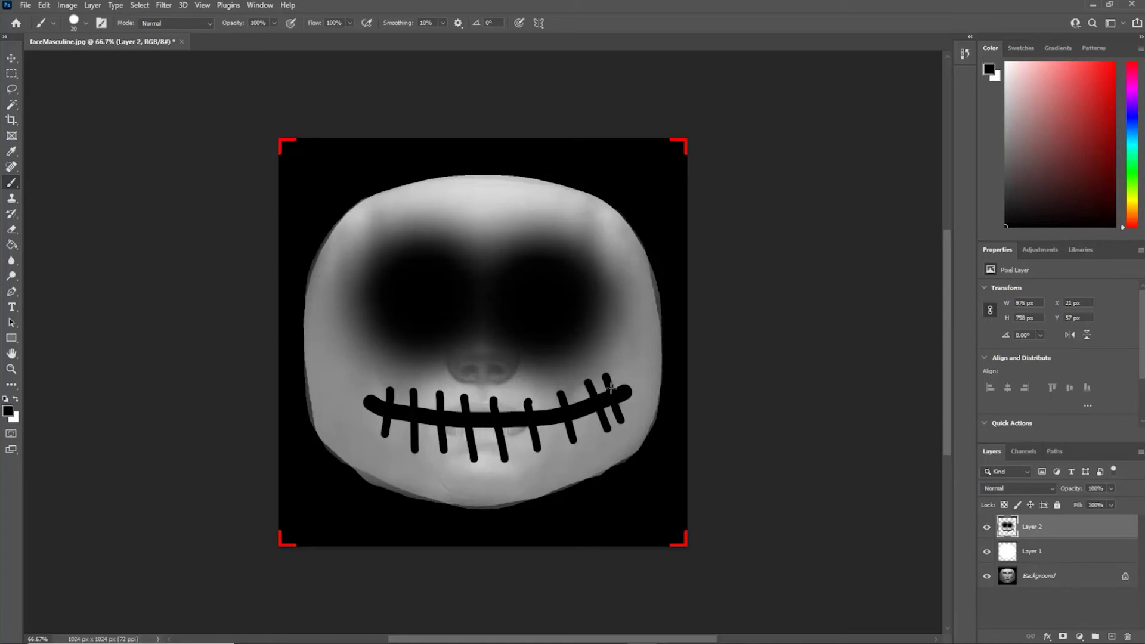
key(ctrl+z)
drag(467, 366, 501, 373)
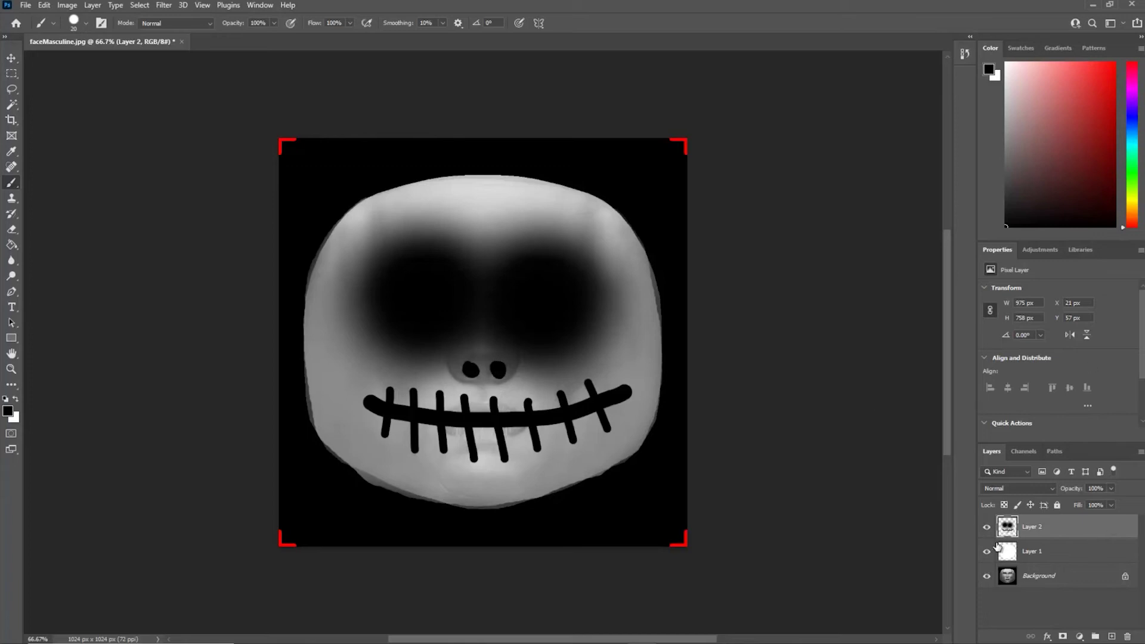
Step: Set Layer 1 to 100% opacity and hide the Background layer to show transparency
click(1007, 550)
drag(1106, 502, 1139, 502)
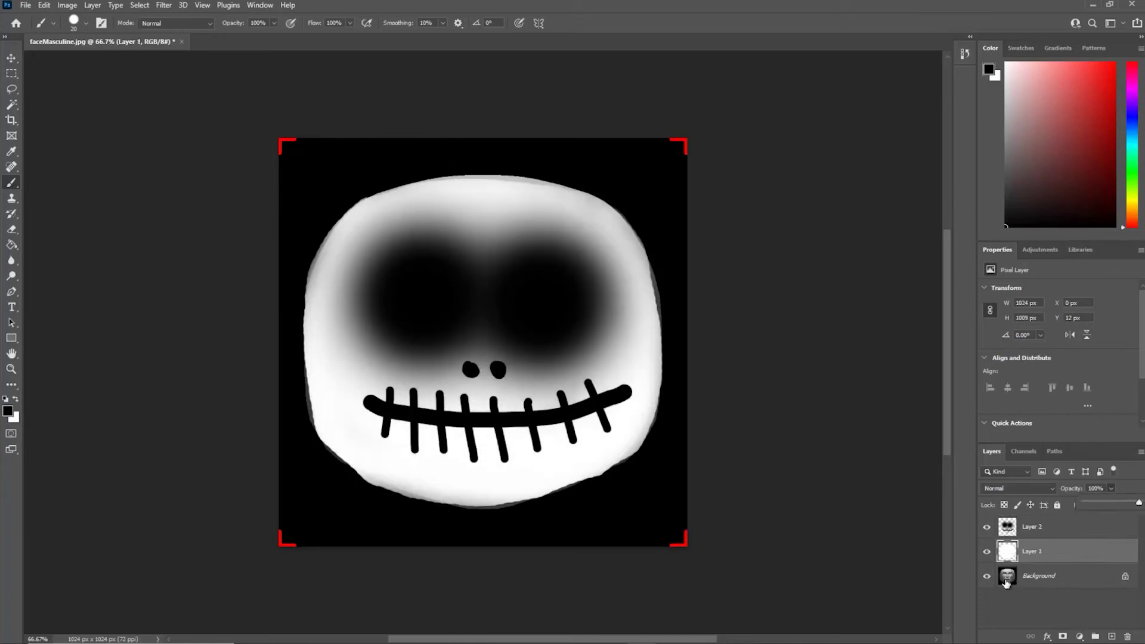
click(987, 576)
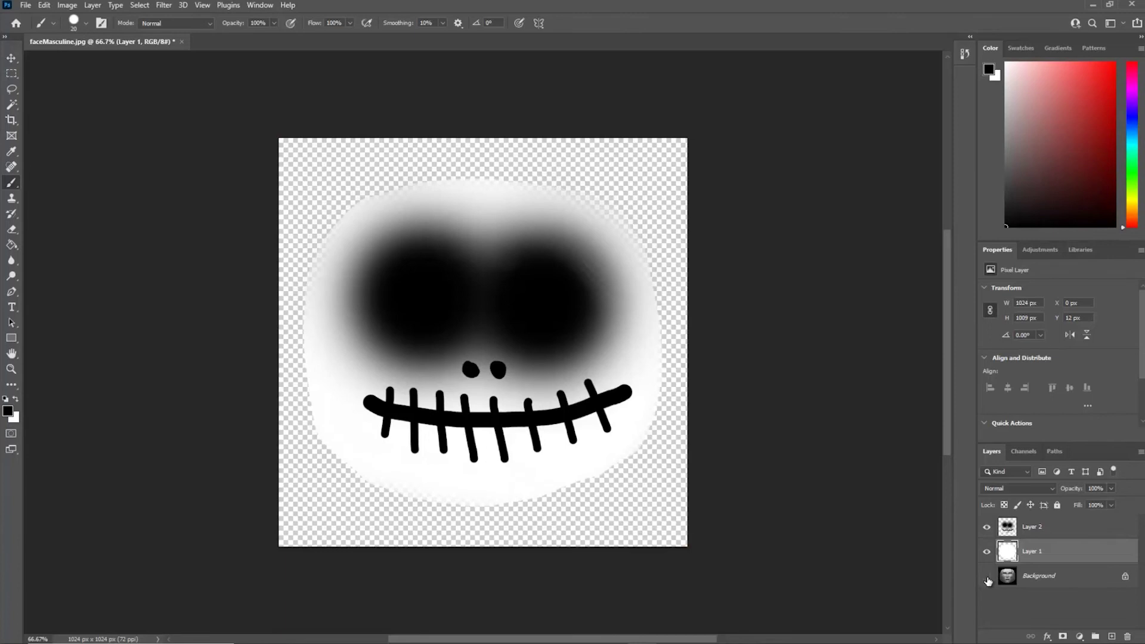
Step: Save a copy of the texture as a PNG file named 'HA'
click(25, 8)
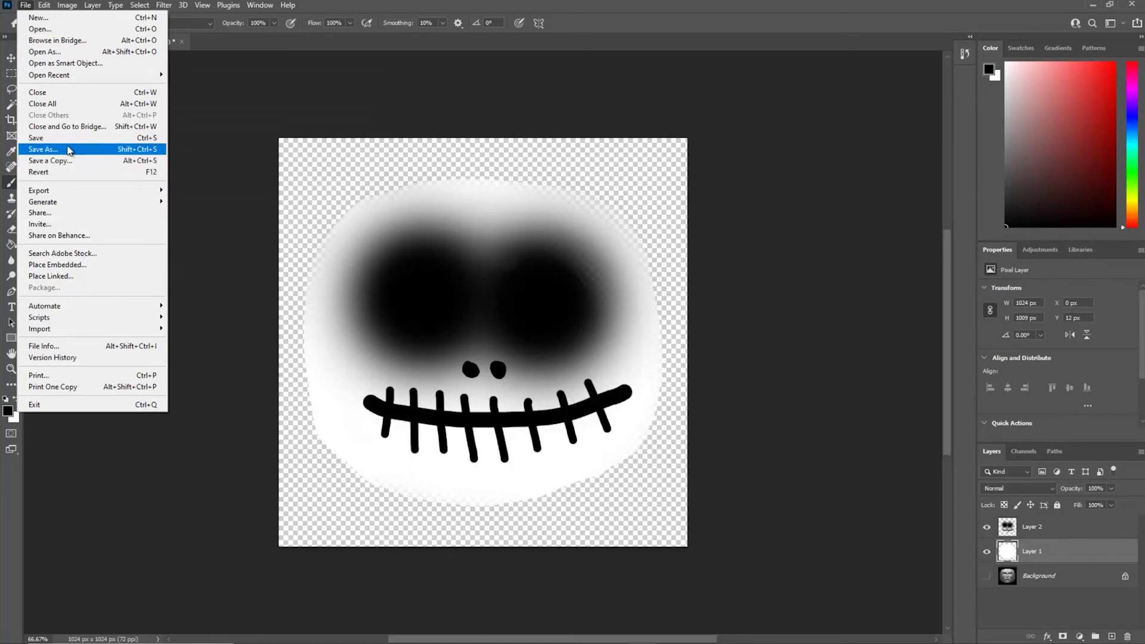
click(64, 160)
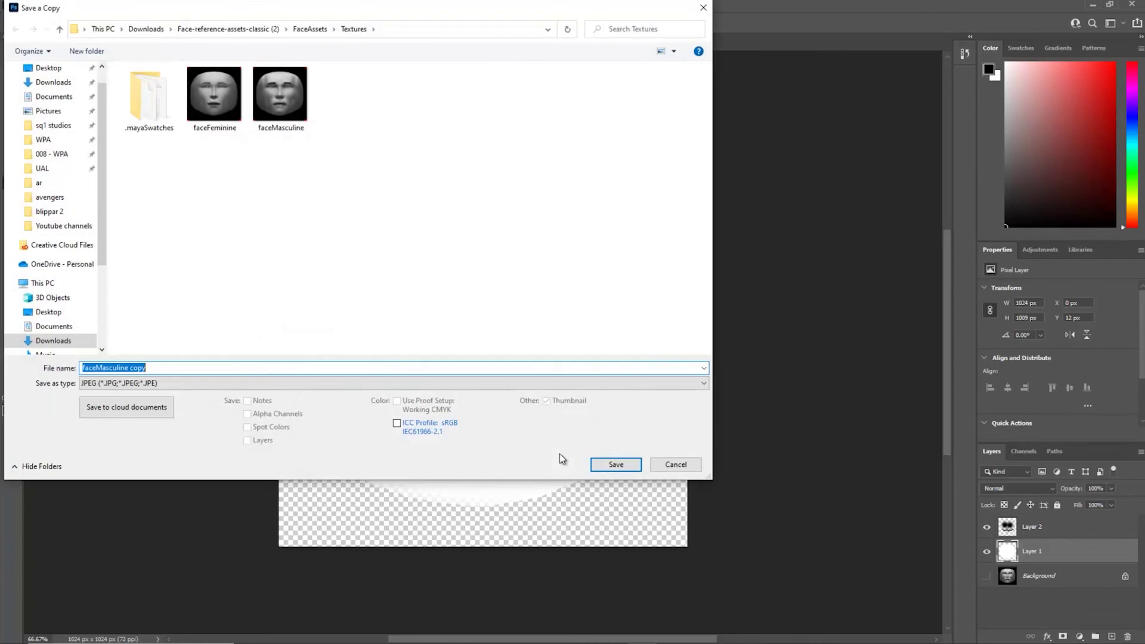
click(307, 384)
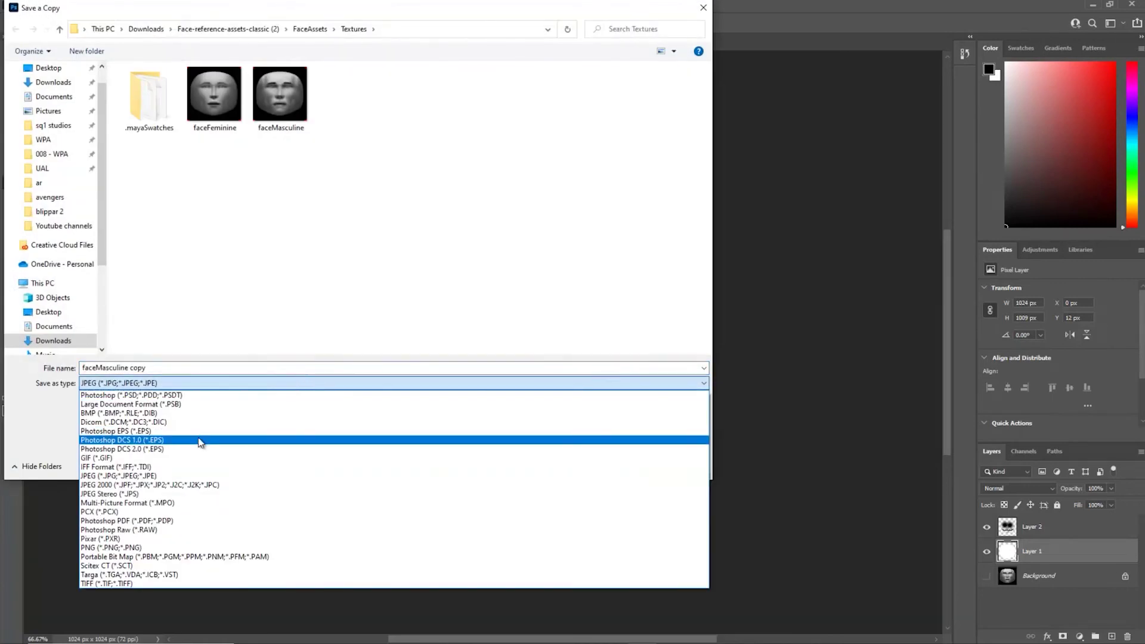
click(152, 549)
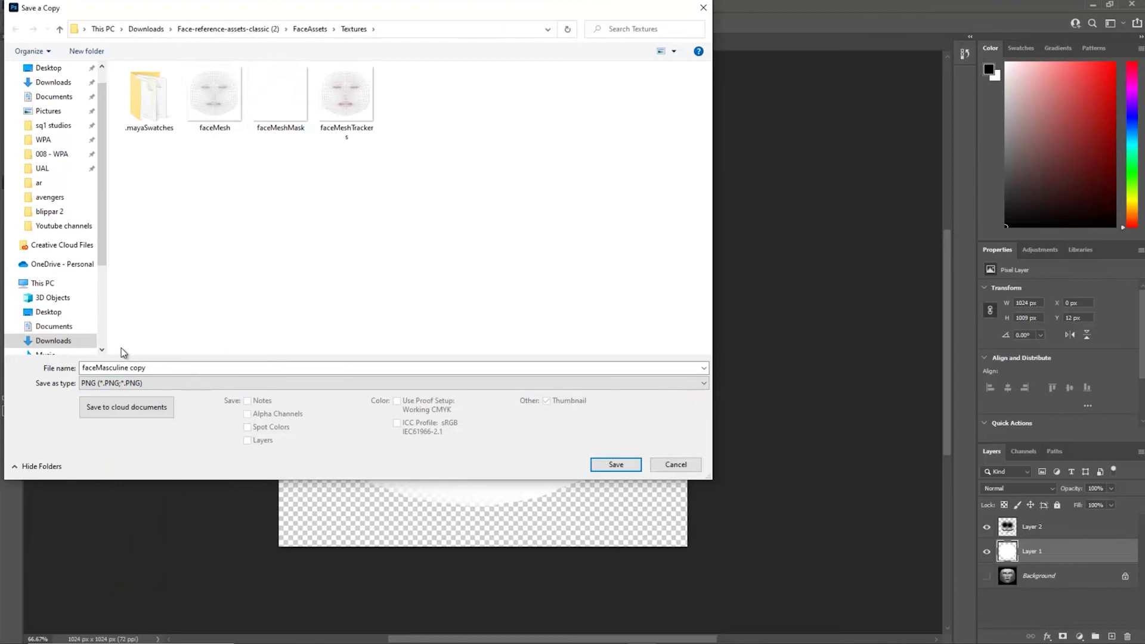
click(154, 369)
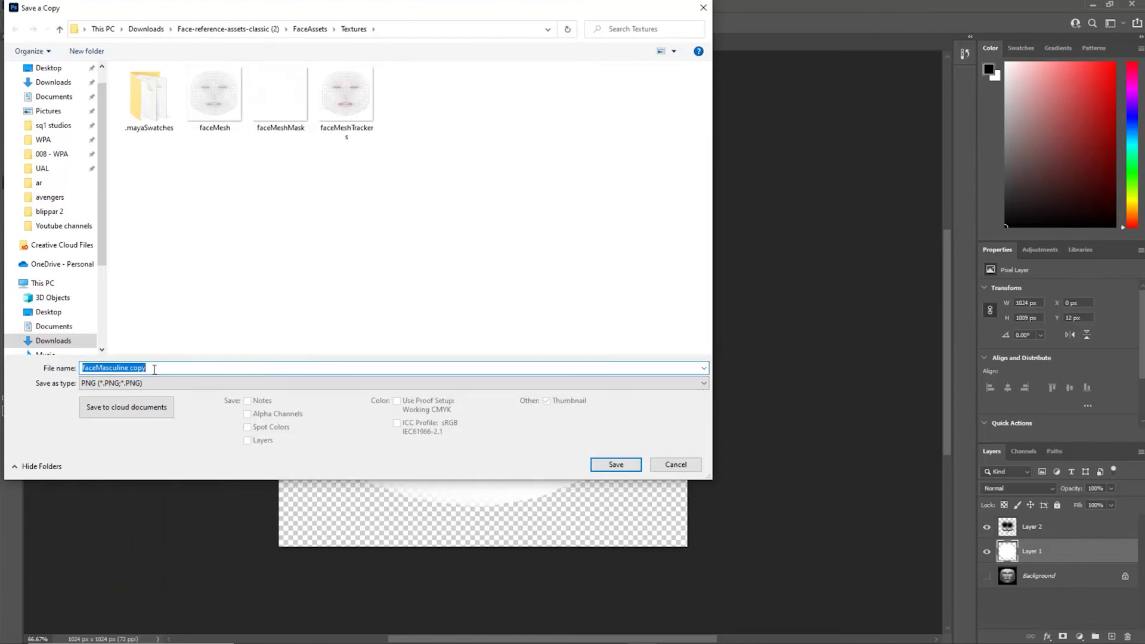
text(HALLOWEEN)
key(Return)
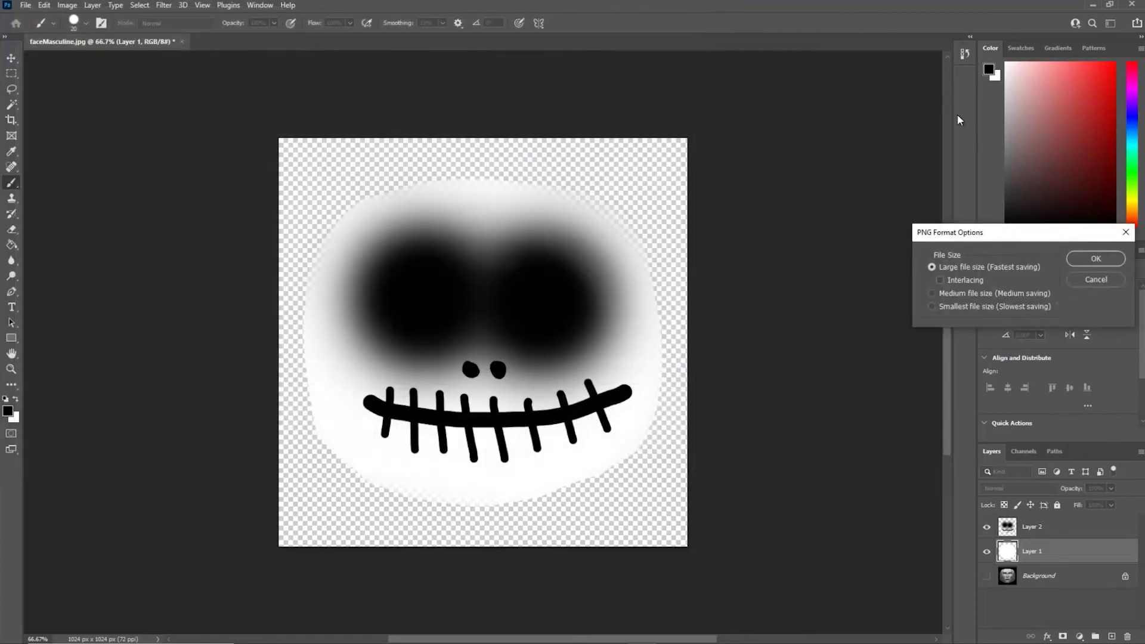
click(1096, 258)
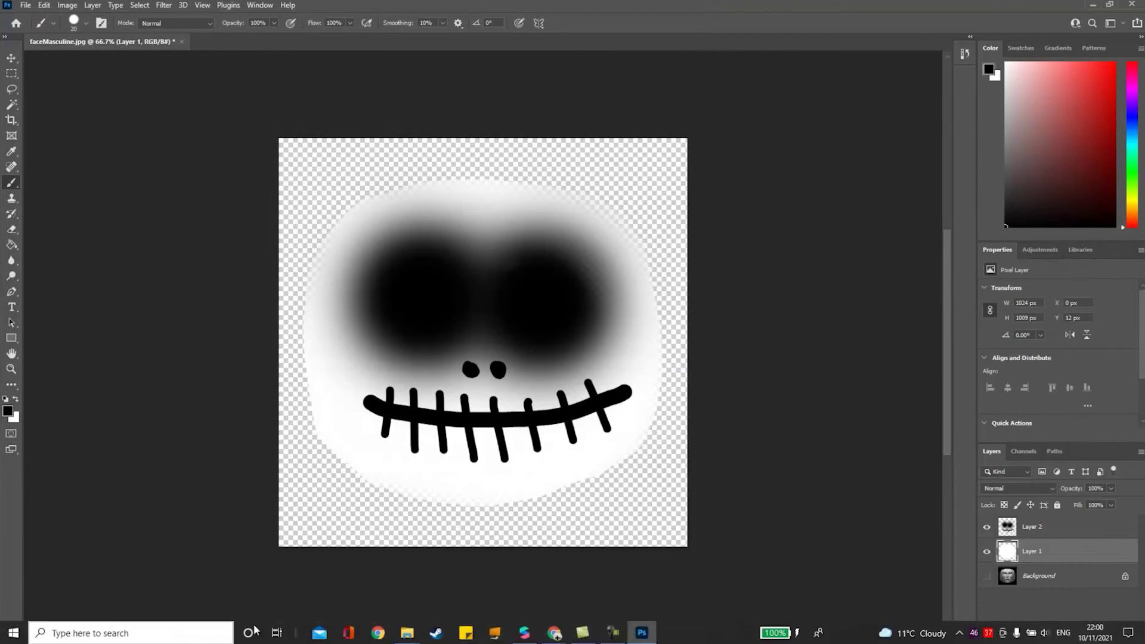
Step: Back in Spark AR, set material0's Diffuse Texture to the 'scary face' image
click(522, 632)
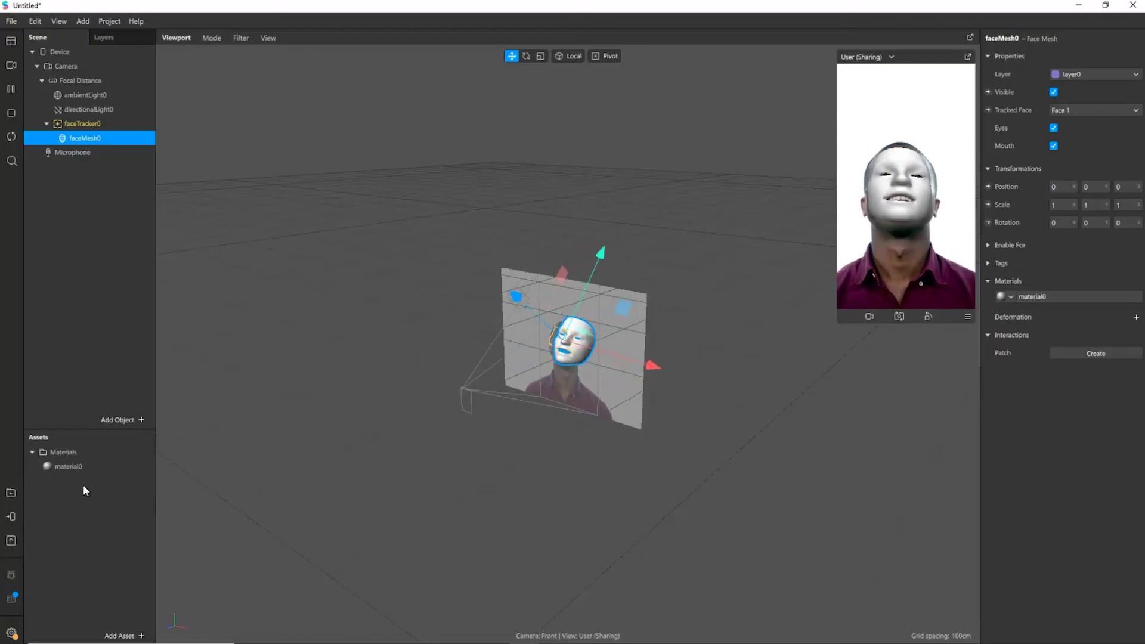
click(80, 465)
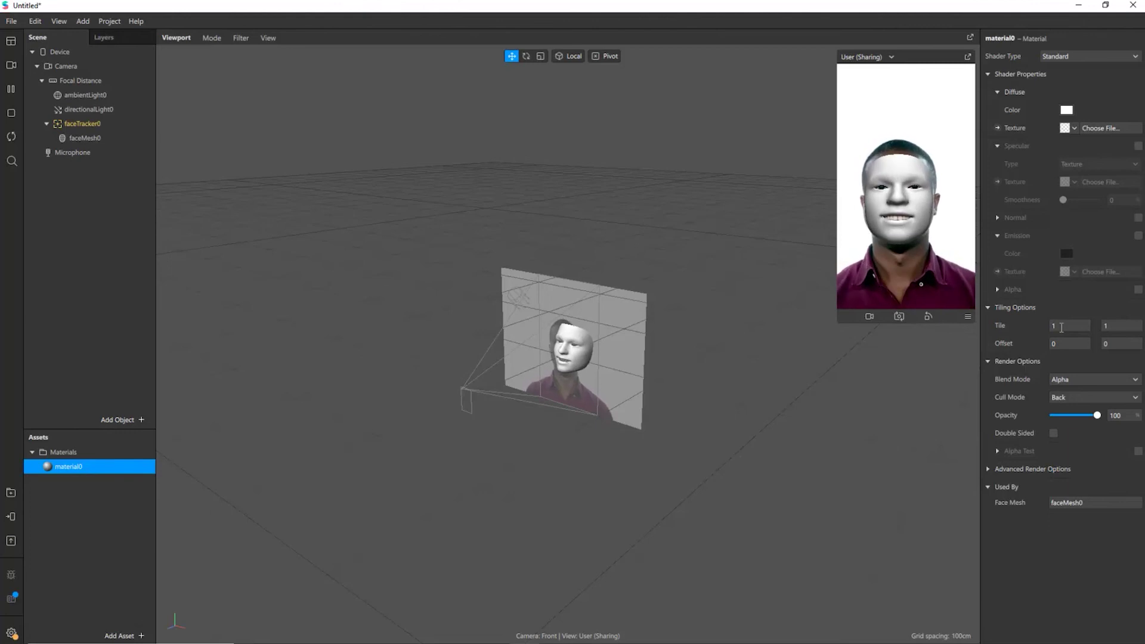
click(1086, 129)
click(540, 110)
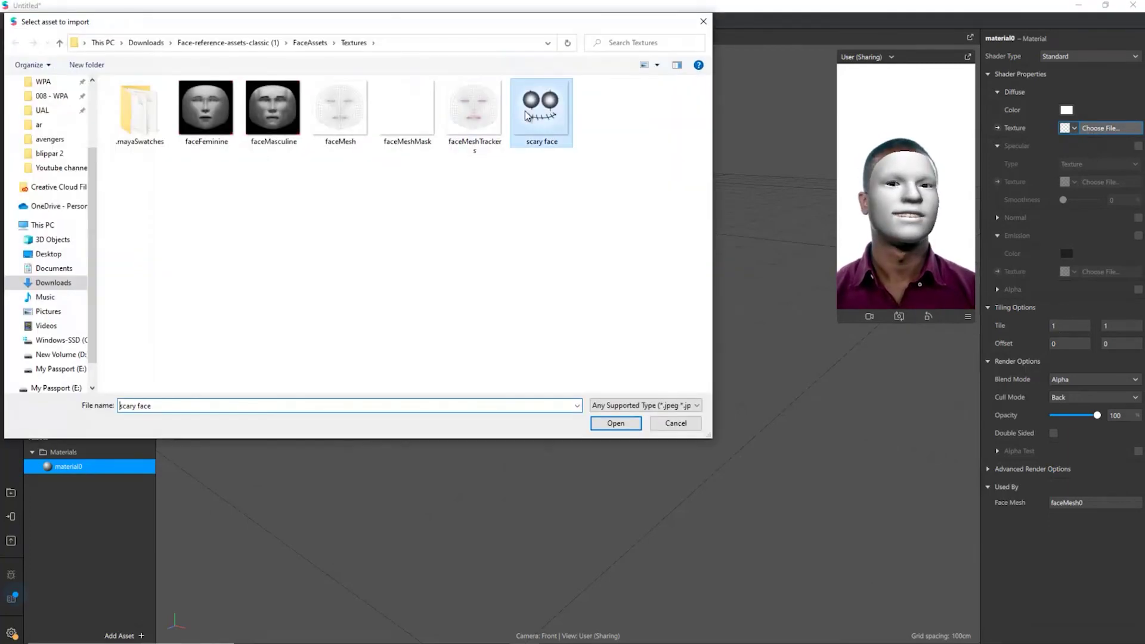
click(620, 424)
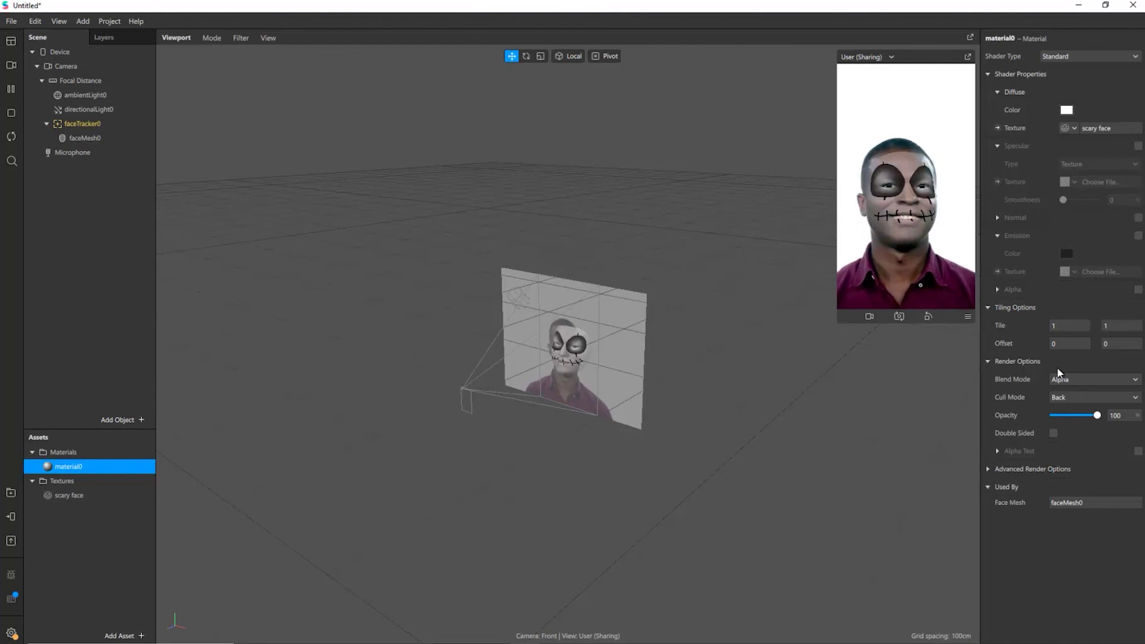
click(1083, 382)
click(1087, 418)
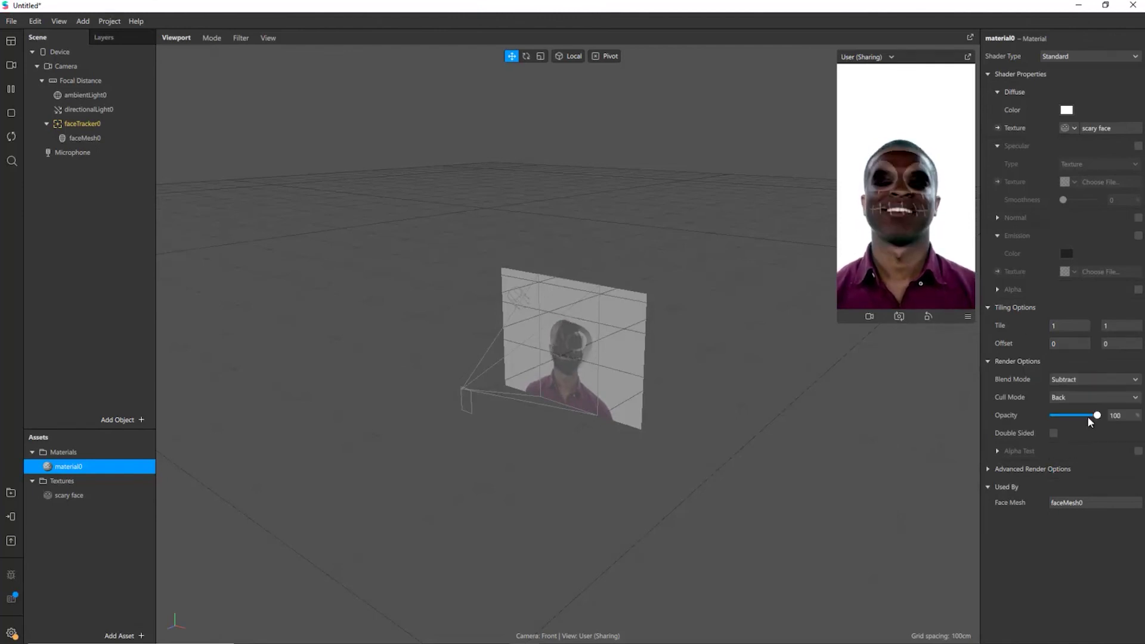
click(1099, 380)
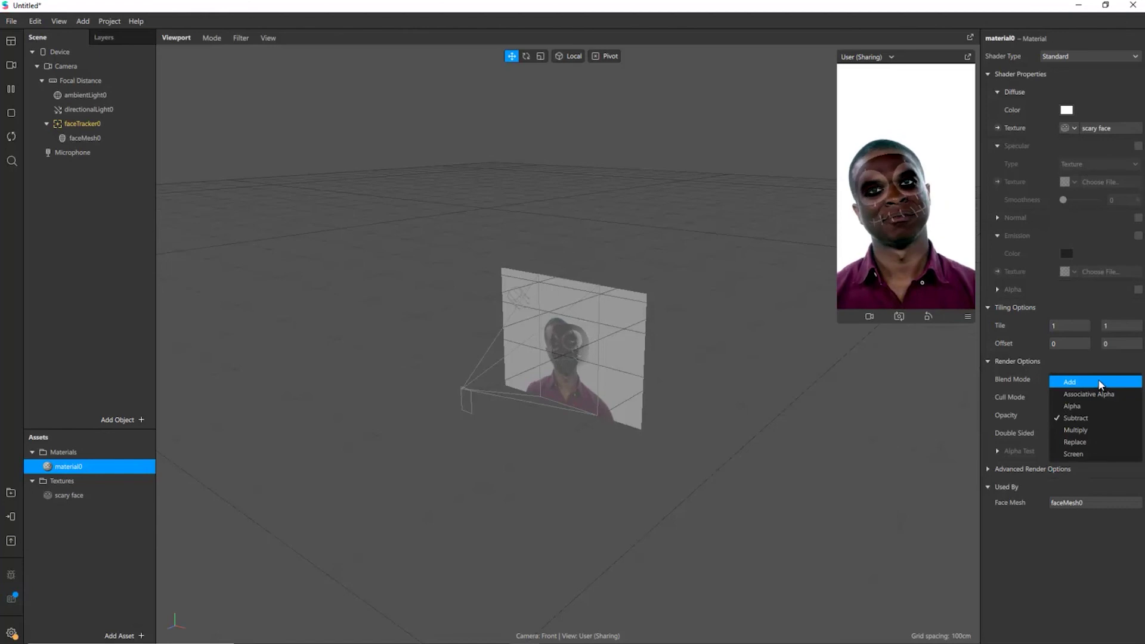
click(1099, 391)
click(1107, 379)
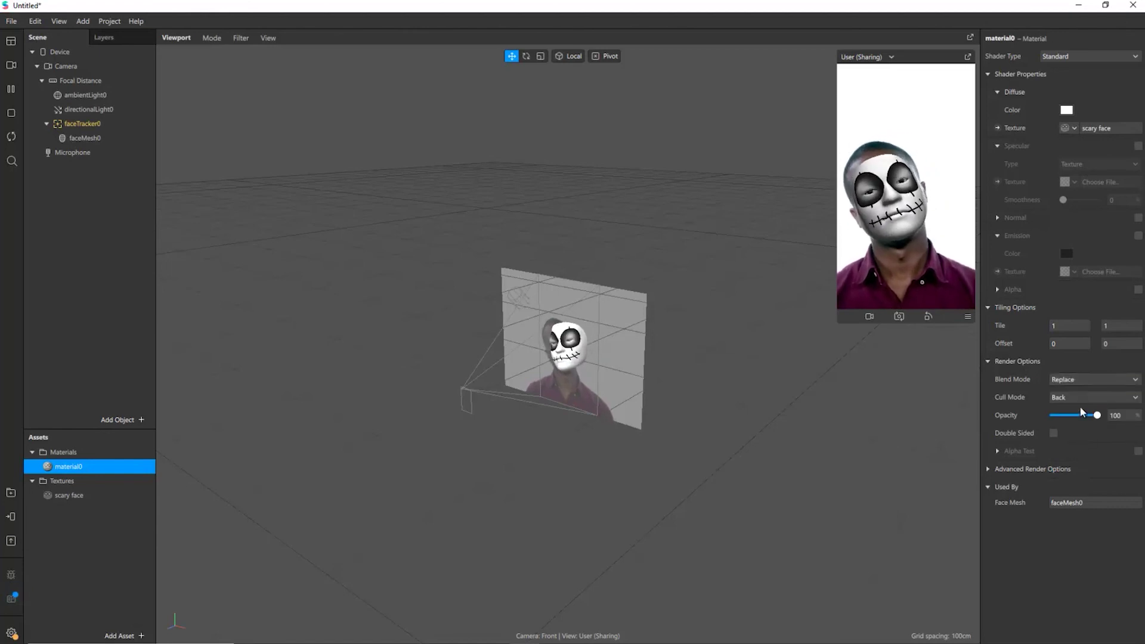
click(1099, 398)
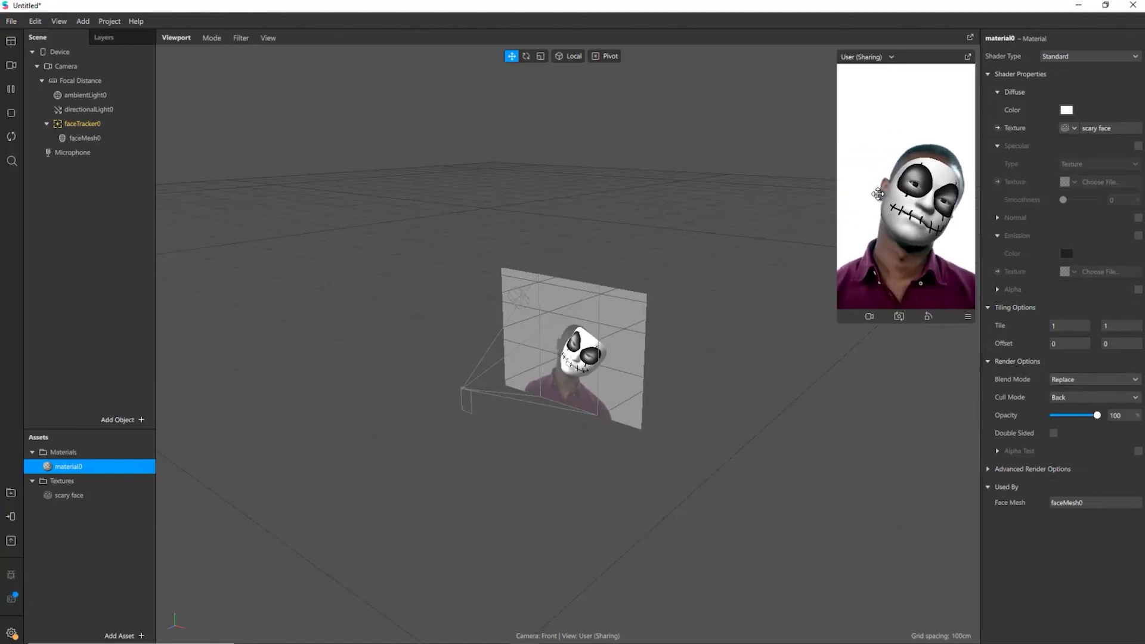
click(1099, 380)
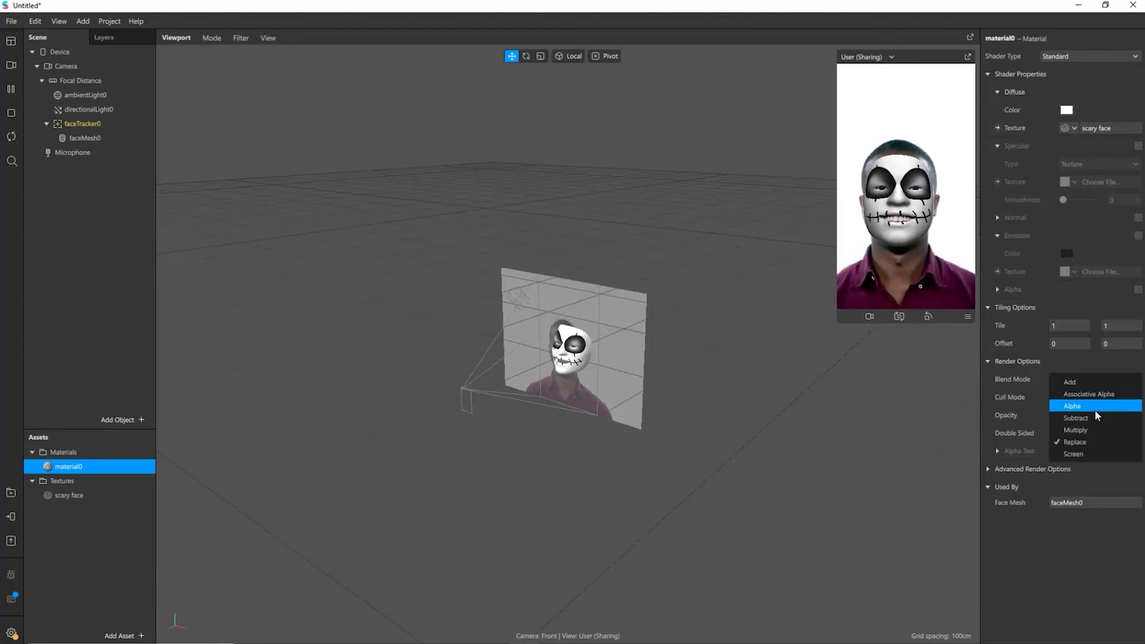
click(1096, 407)
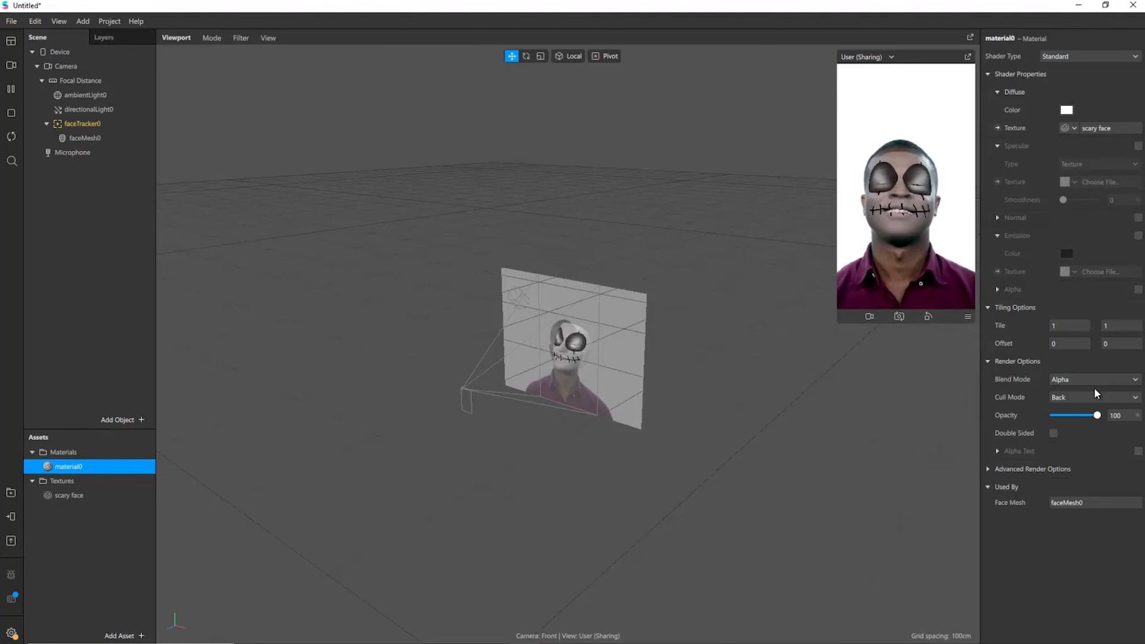
click(12, 65)
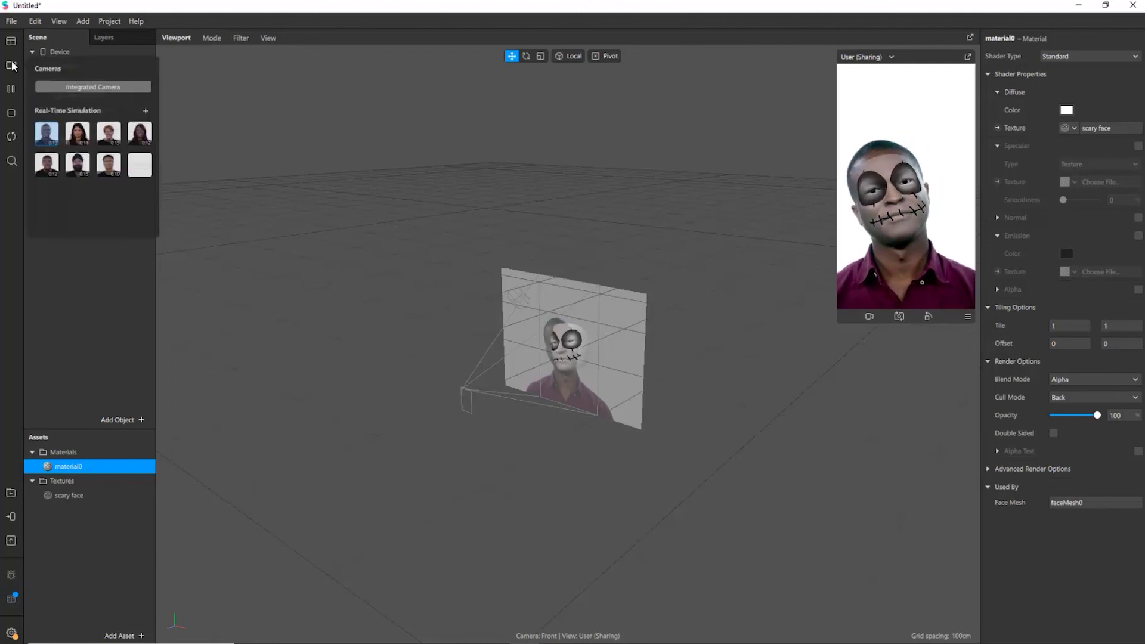
click(484, 109)
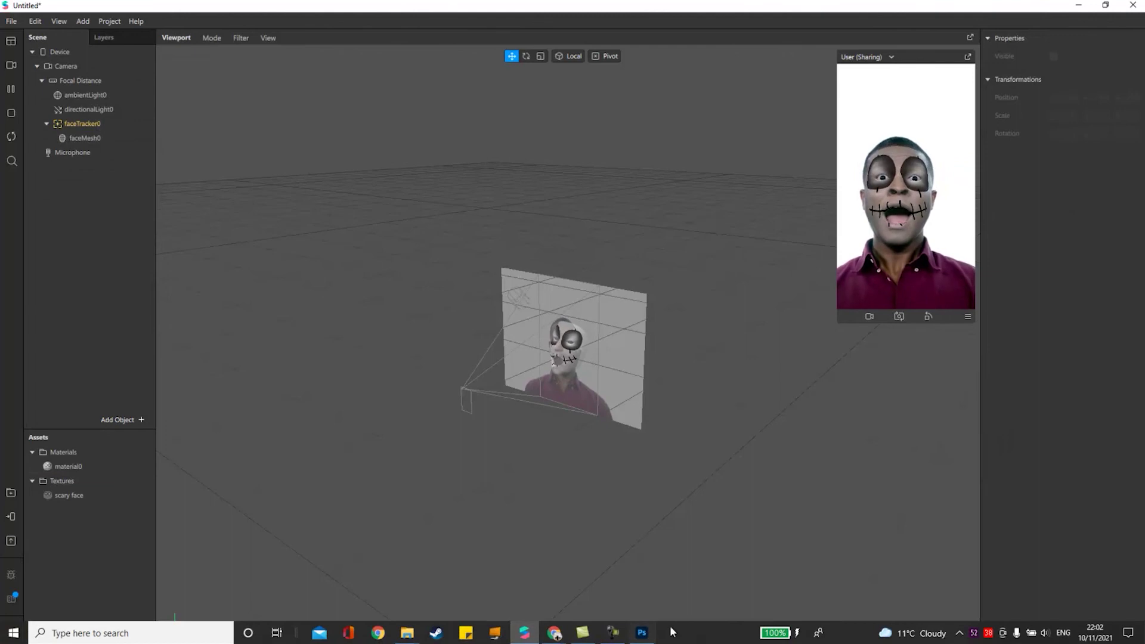
click(641, 632)
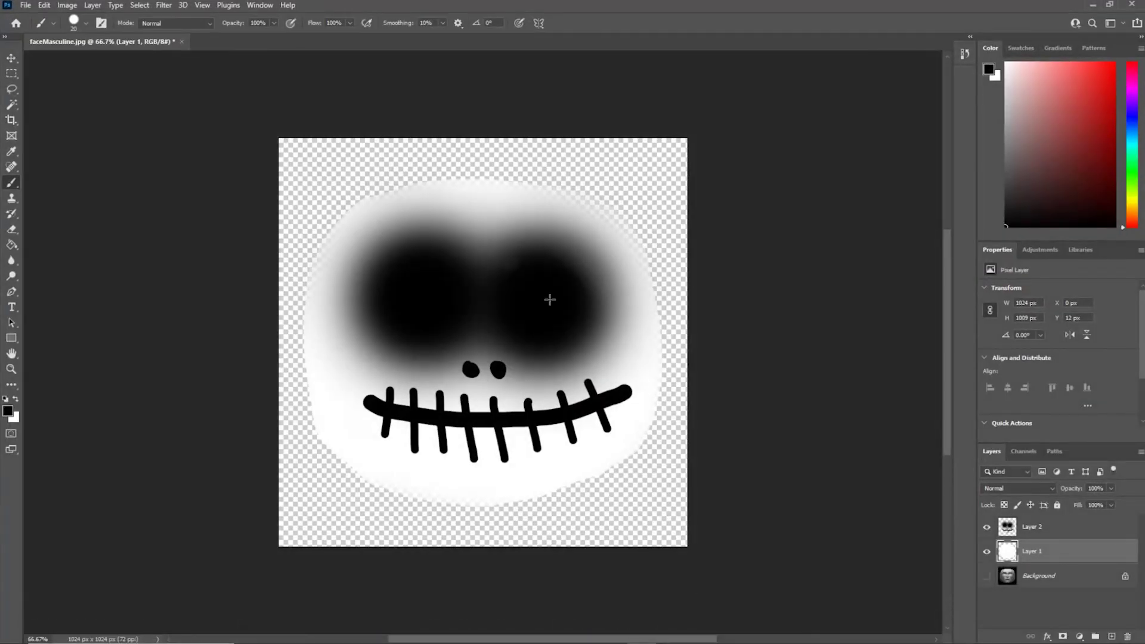
click(1093, 5)
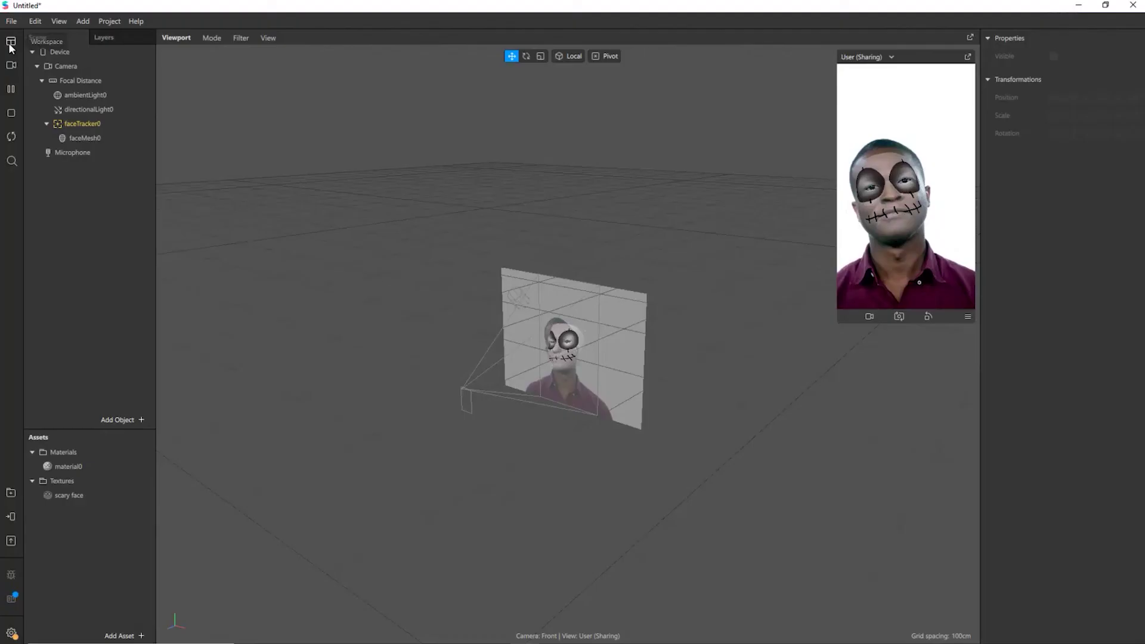
Step: Open the Publish dialog for the skull effect
click(11, 541)
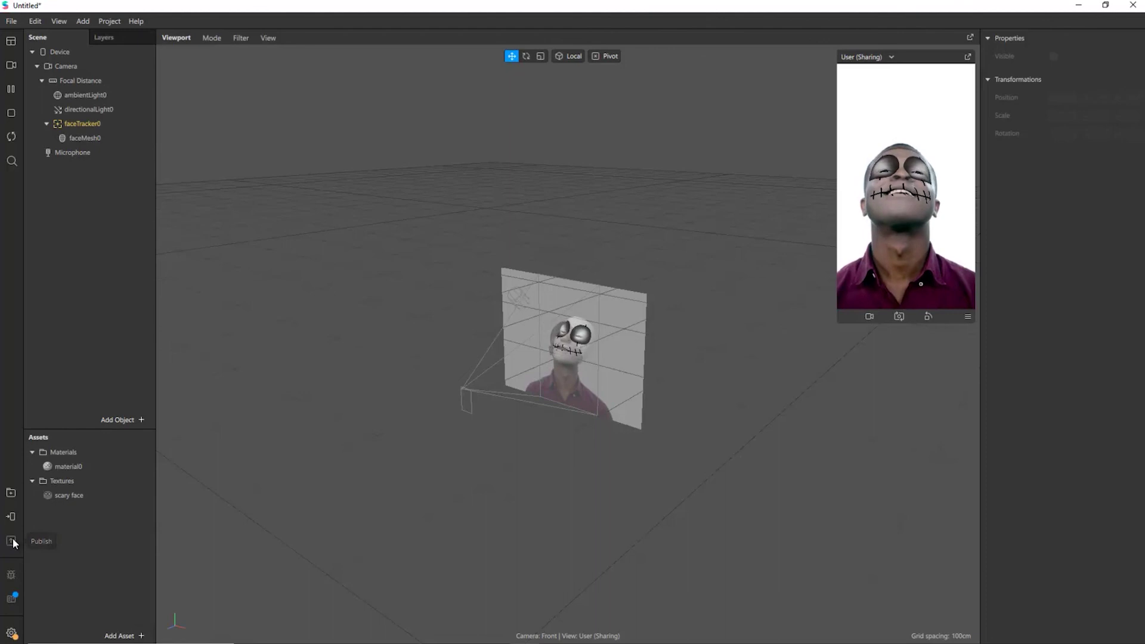